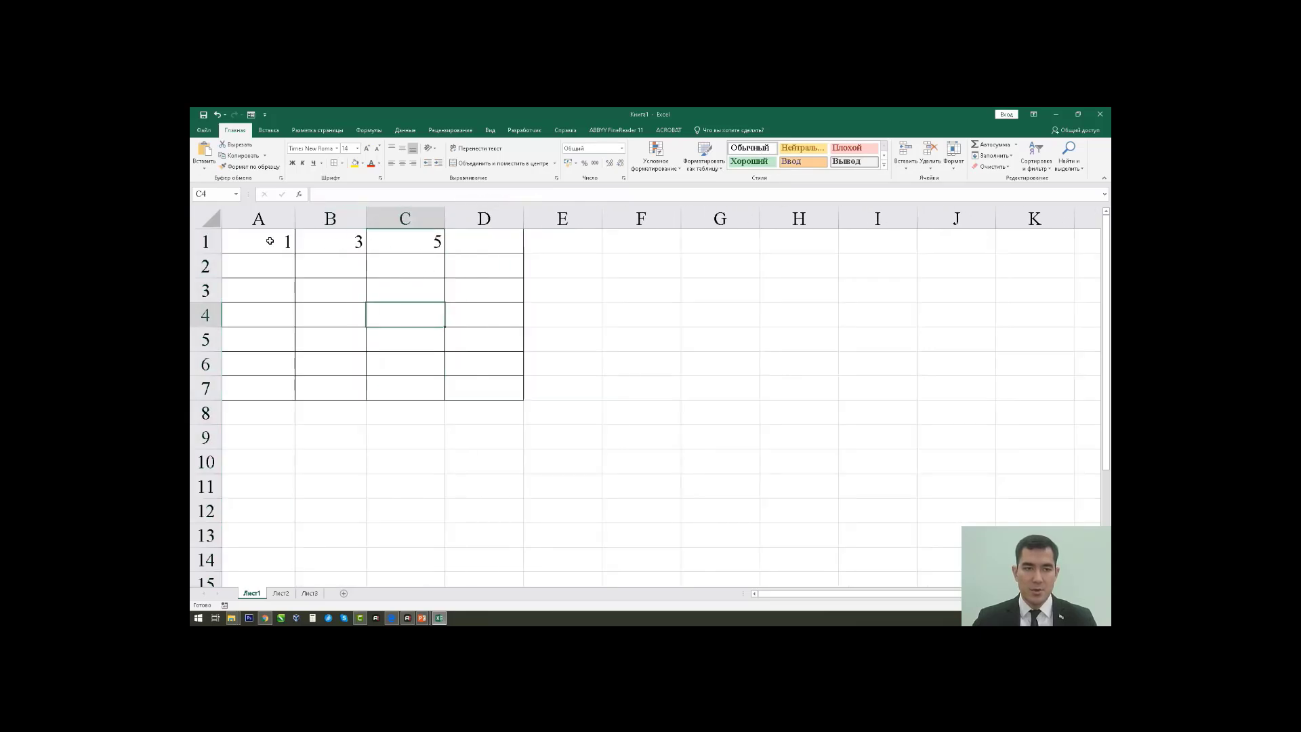
- Sum the values in A1:C1 into cell D1 with the AutoSum function and check its formula
{"action": "left_click_drag", "start_coordinate": [269, 241], "coordinate": [508, 241]}
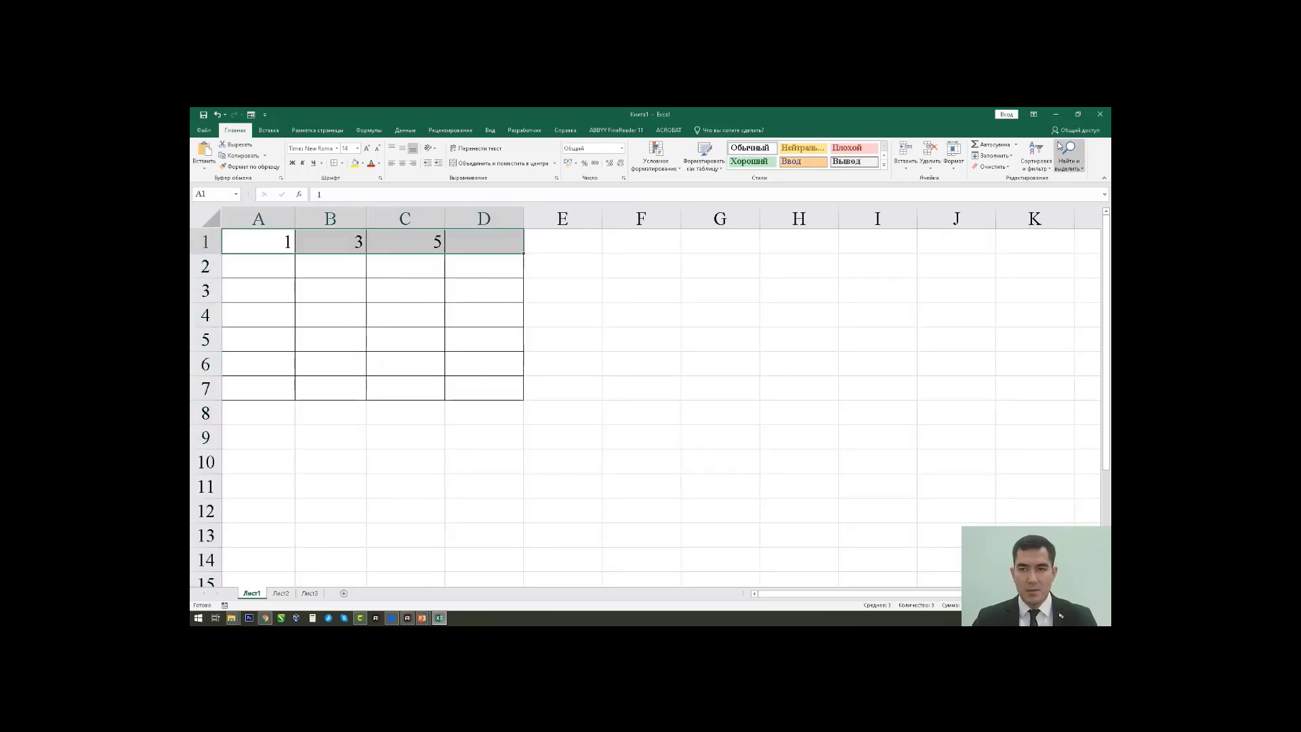
{"action": "left_click", "coordinate": [1017, 145]}
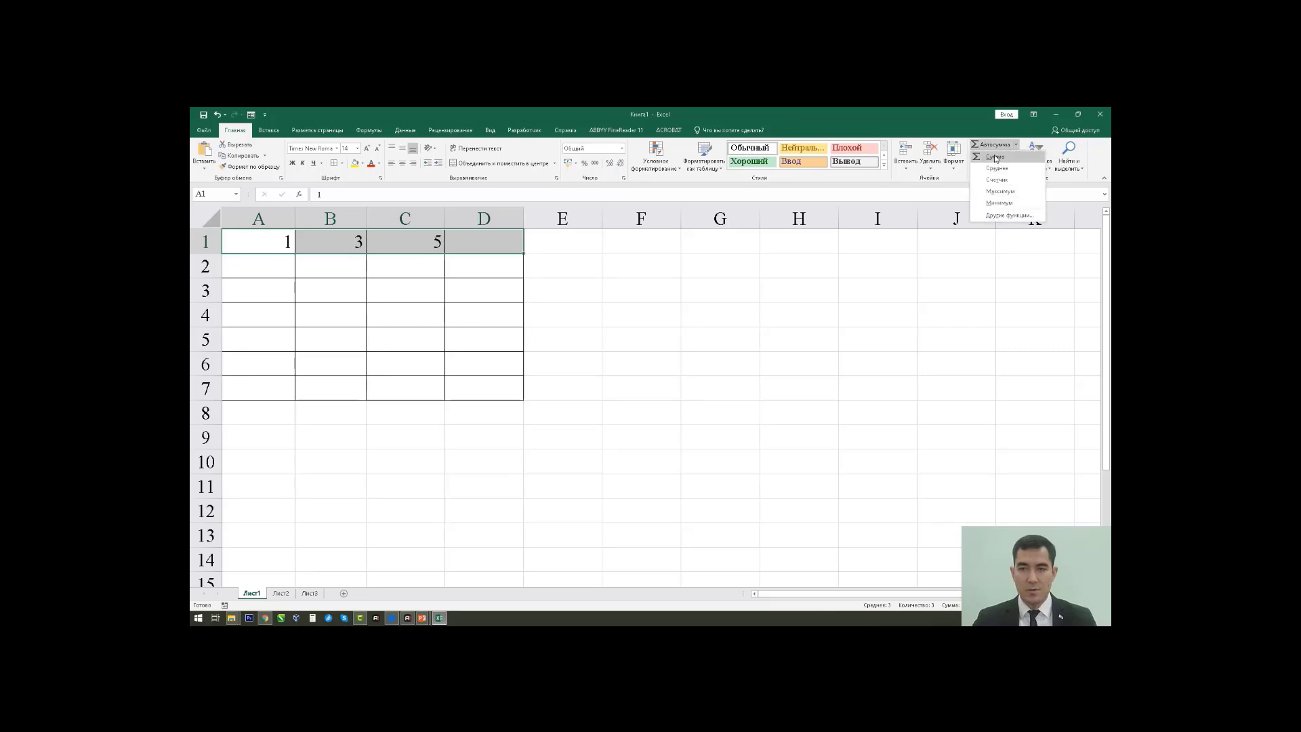
{"action": "left_click", "coordinate": [996, 157]}
{"action": "left_click", "coordinate": [497, 244]}
{"action": "double_click", "coordinate": [497, 243]}
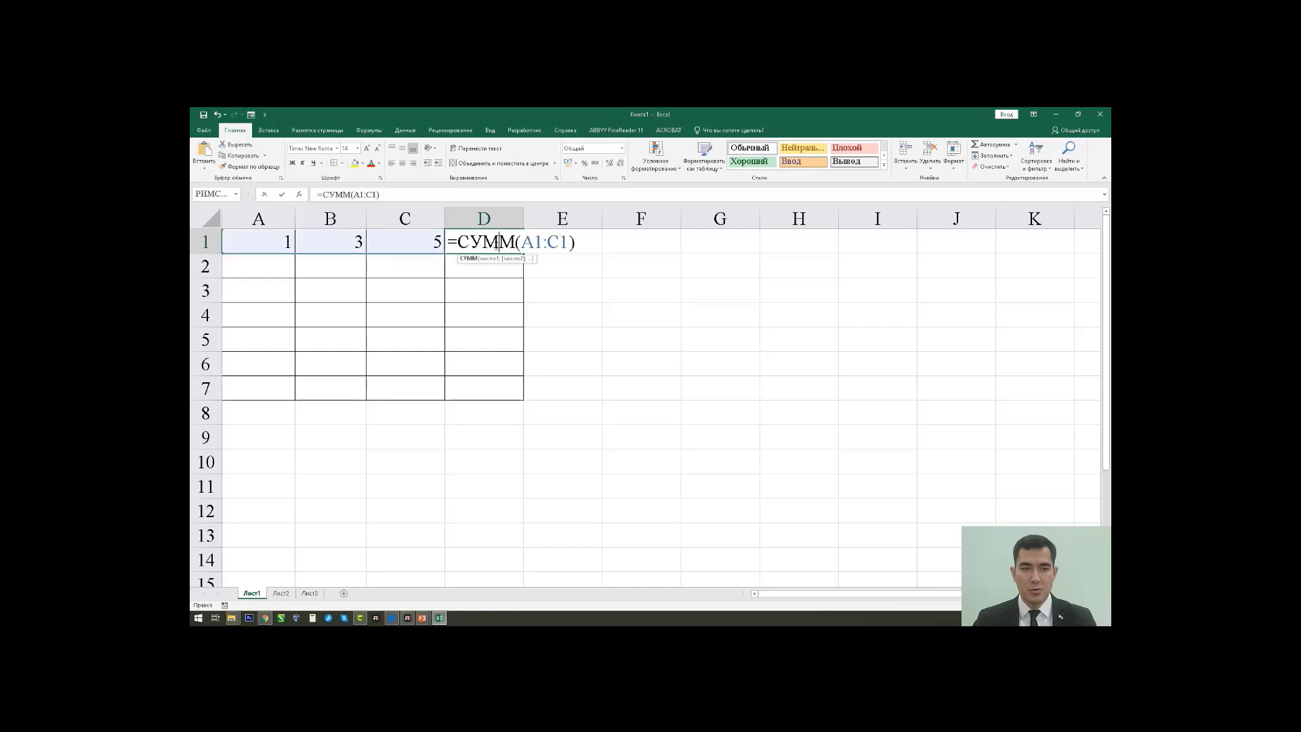
{"action": "key", "text": "Return"}
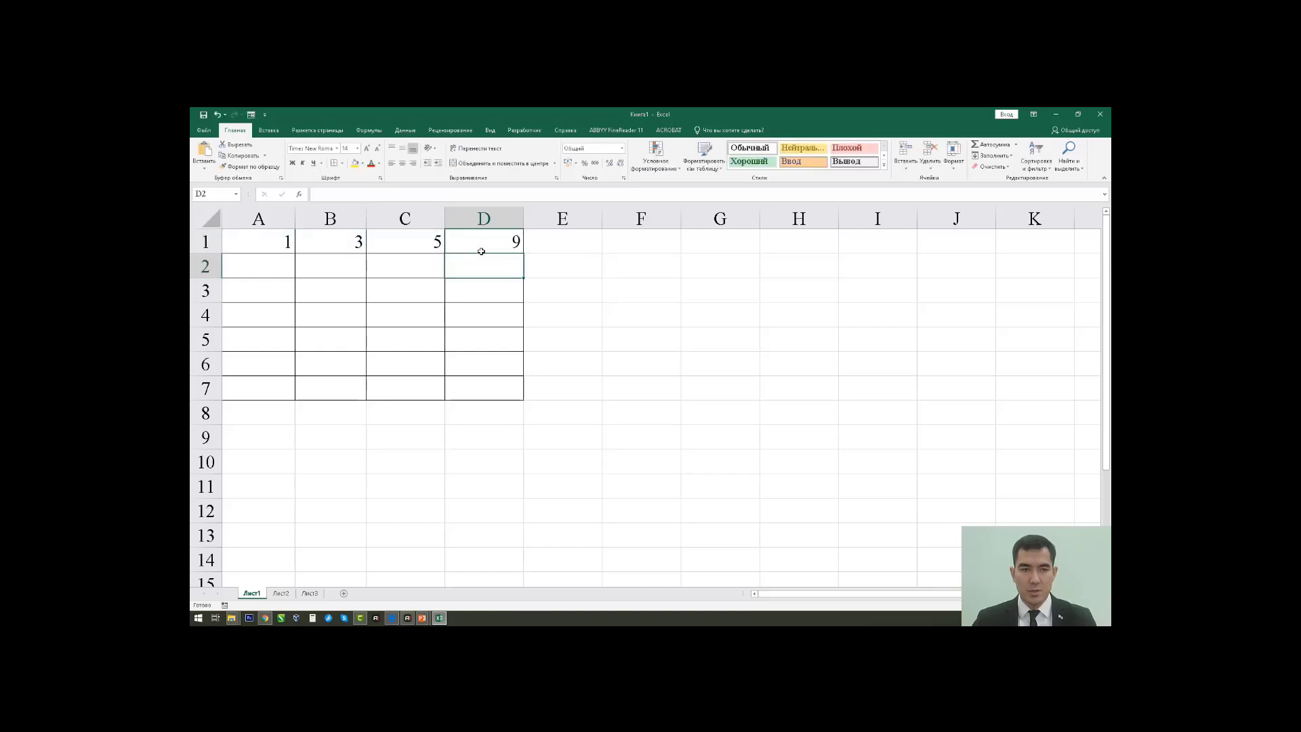
- Copy the values in A1:C1 into row 2, starting at cell A2
{"action": "left_click_drag", "start_coordinate": [285, 237], "coordinate": [406, 242]}
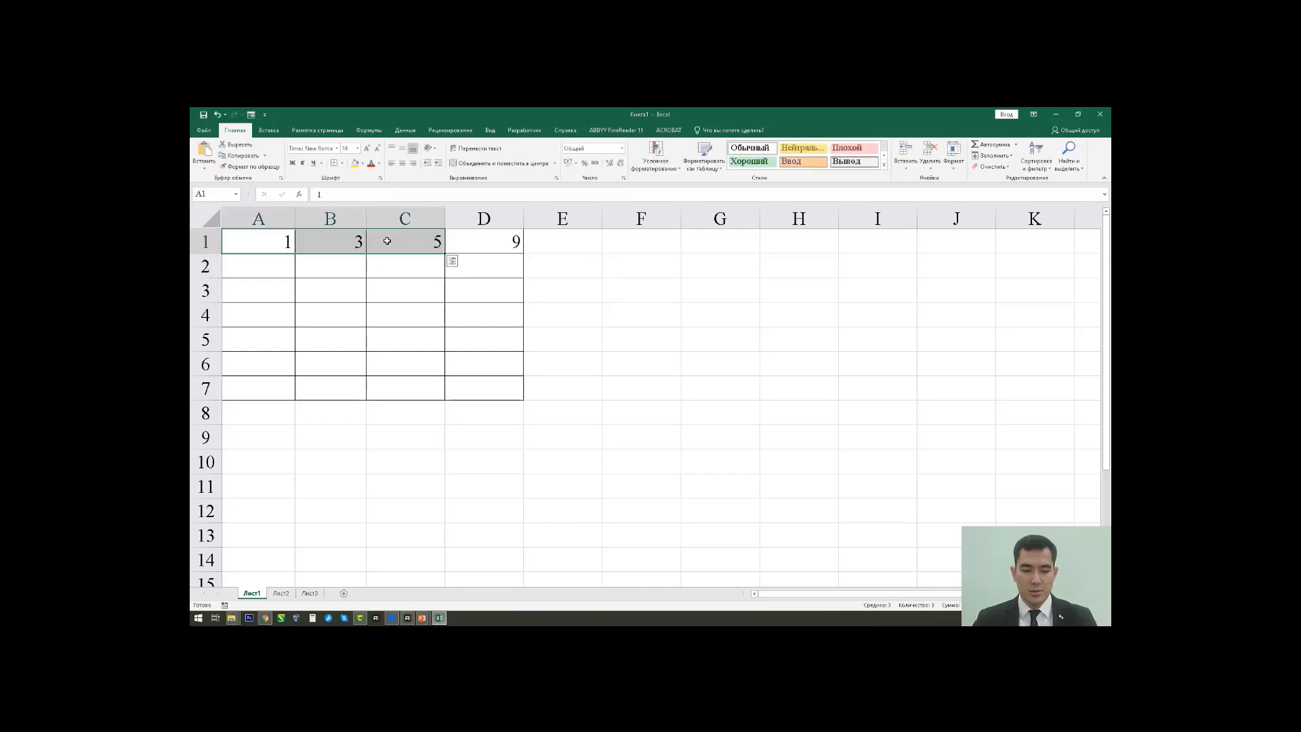
{"action": "key", "text": "ctrl+c"}
{"action": "left_click", "coordinate": [281, 267]}
{"action": "key", "text": "ctrl+v"}
- Enter the formula =A2+B2+C2 in cell D2
{"action": "left_click", "coordinate": [456, 265]}
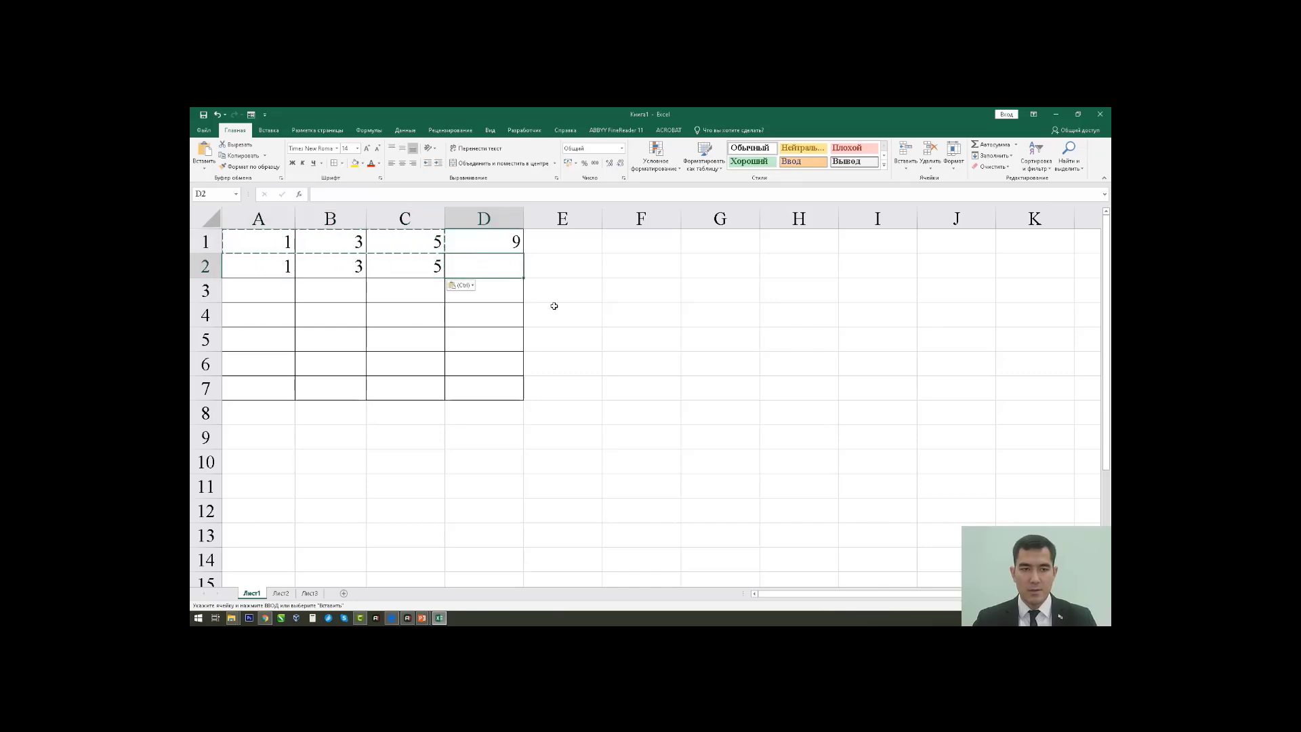
{"action": "type", "text": "="}
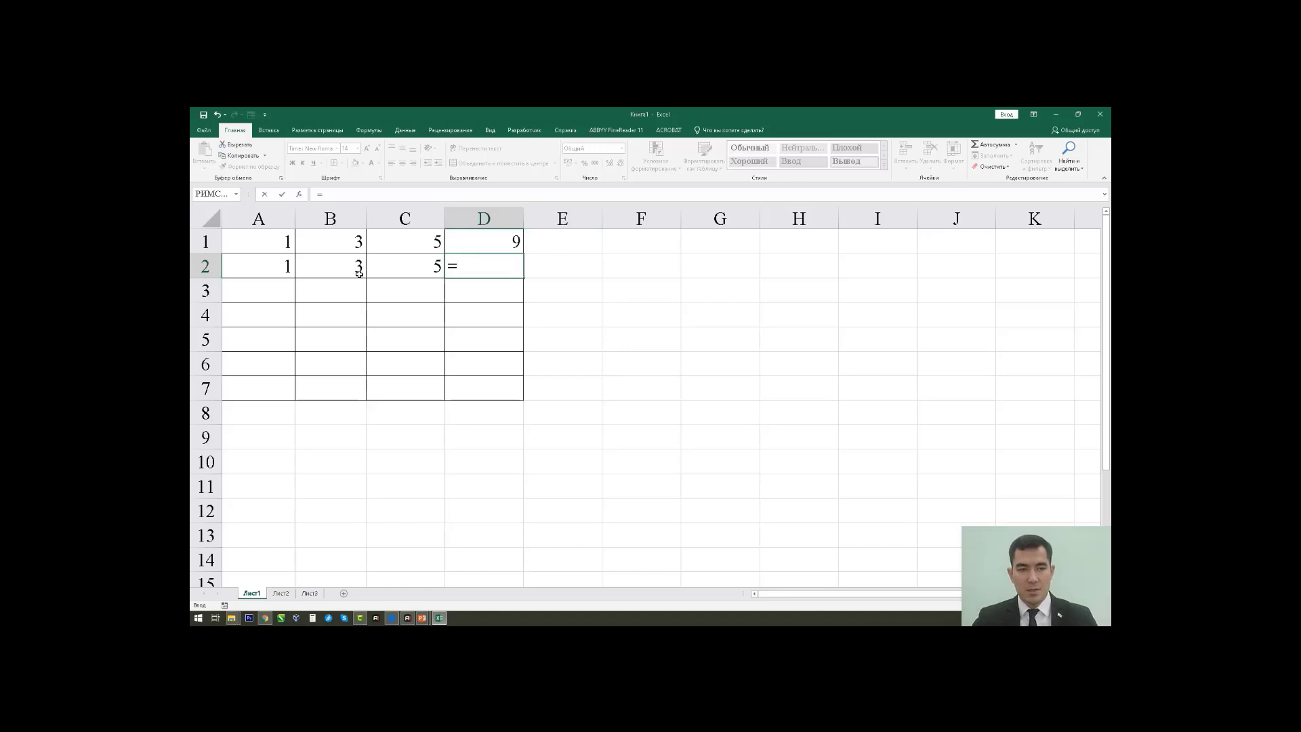
{"action": "left_click", "coordinate": [270, 268]}
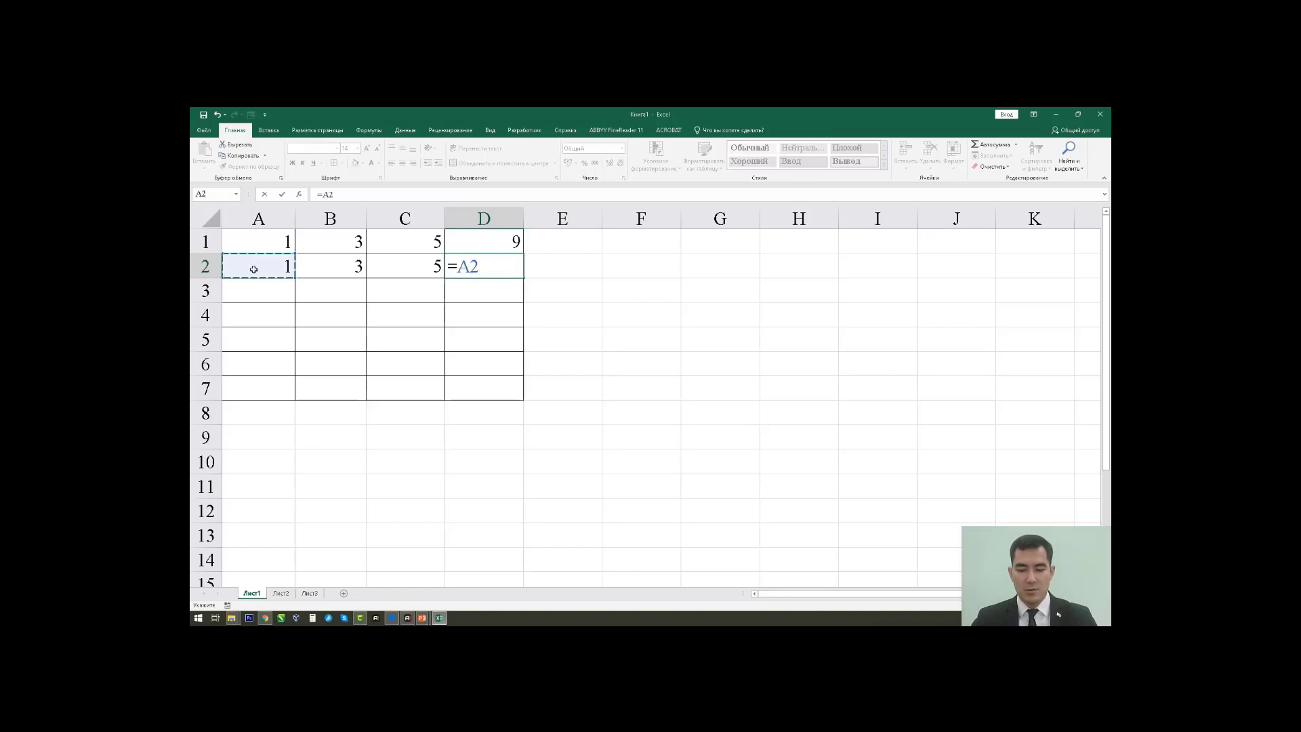
{"action": "type", "text": "+"}
{"action": "left_click", "coordinate": [351, 270]}
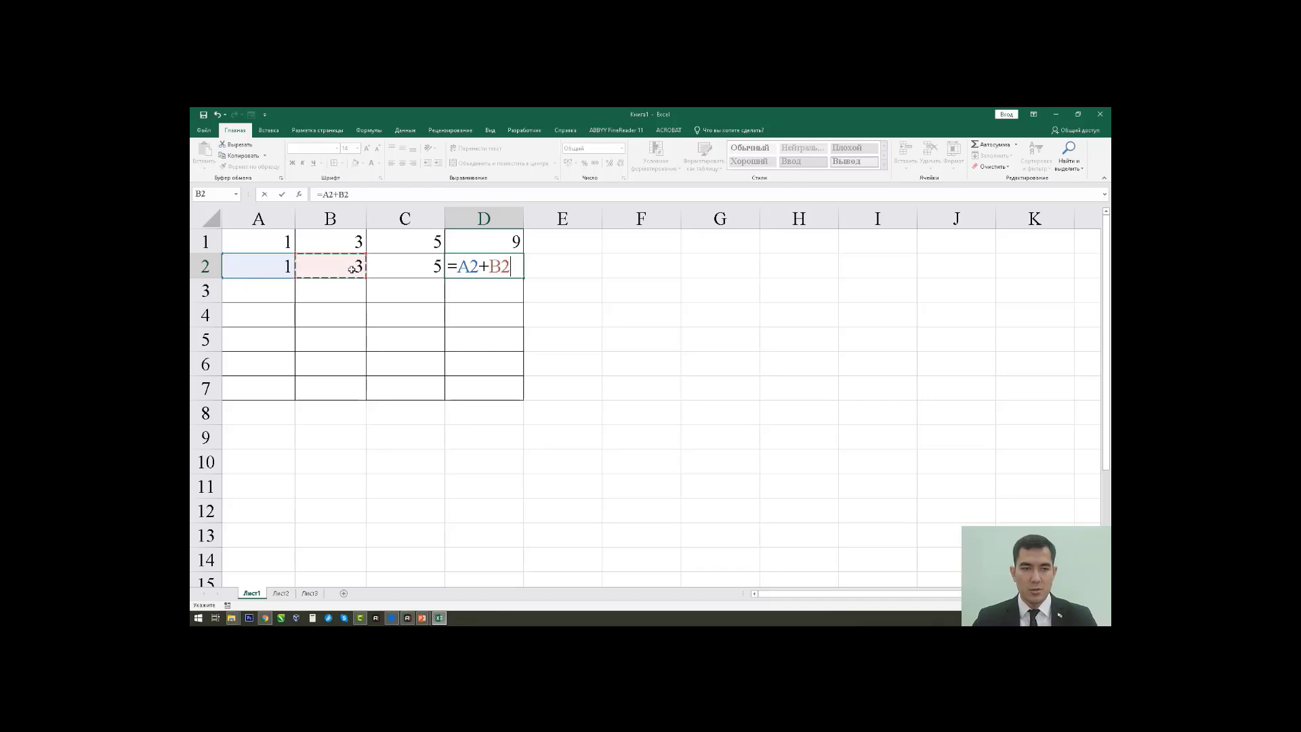
{"action": "type", "text": "+"}
{"action": "left_click", "coordinate": [418, 263]}
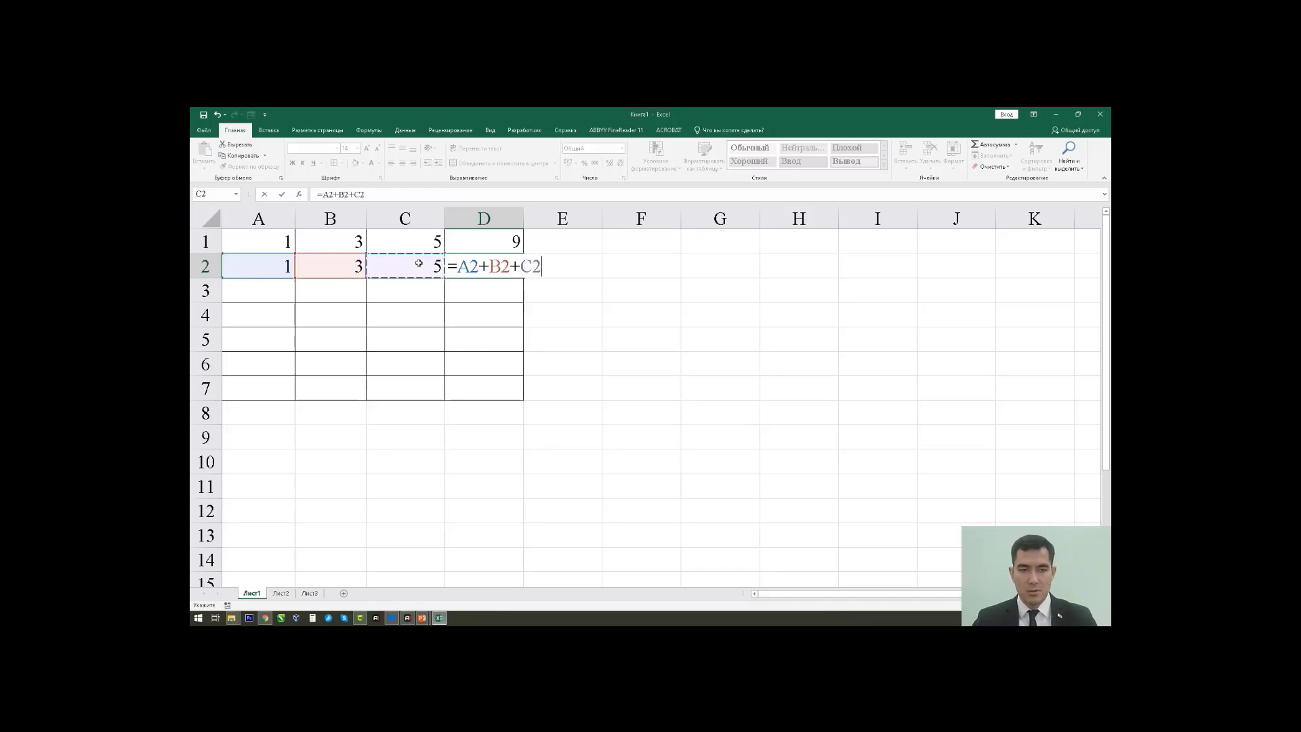
{"action": "key", "text": "Return"}
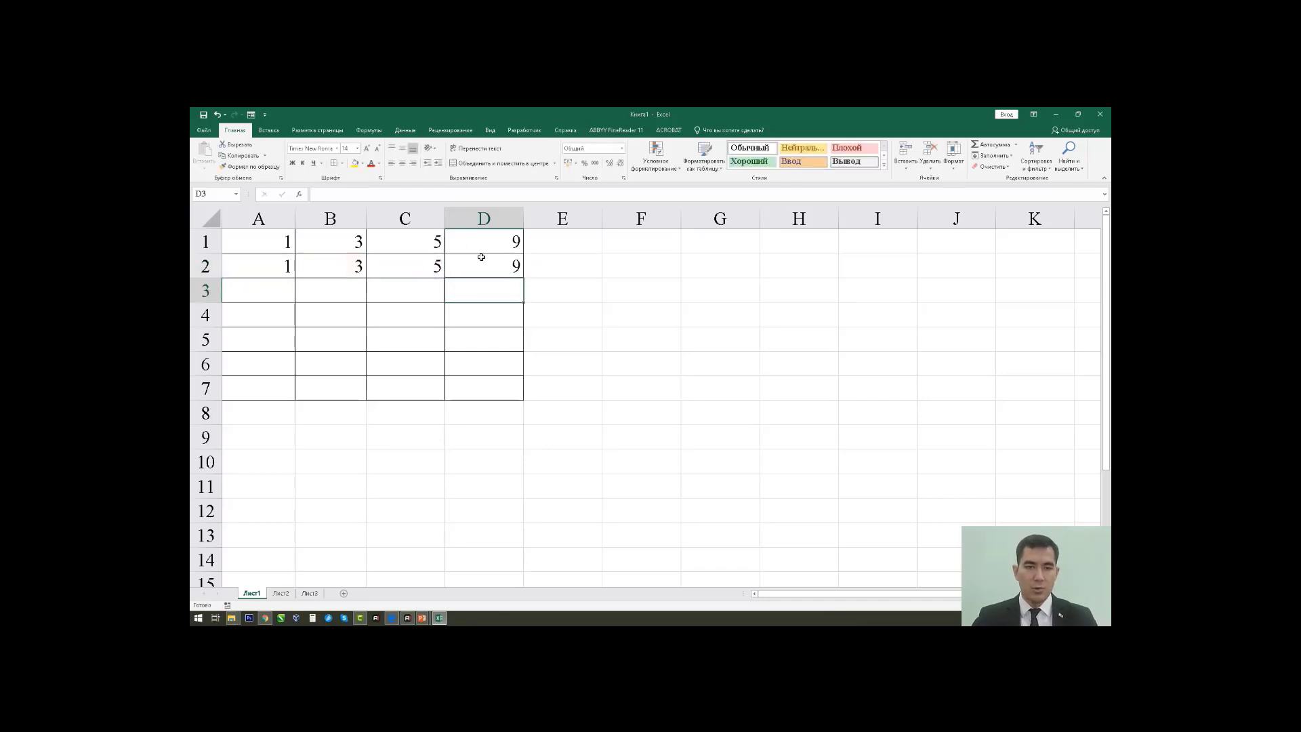
- Compare the formula in cell D1 with the one in D2
{"action": "left_click", "coordinate": [506, 274]}
{"action": "left_click_drag", "start_coordinate": [506, 274], "coordinate": [224, 265]}
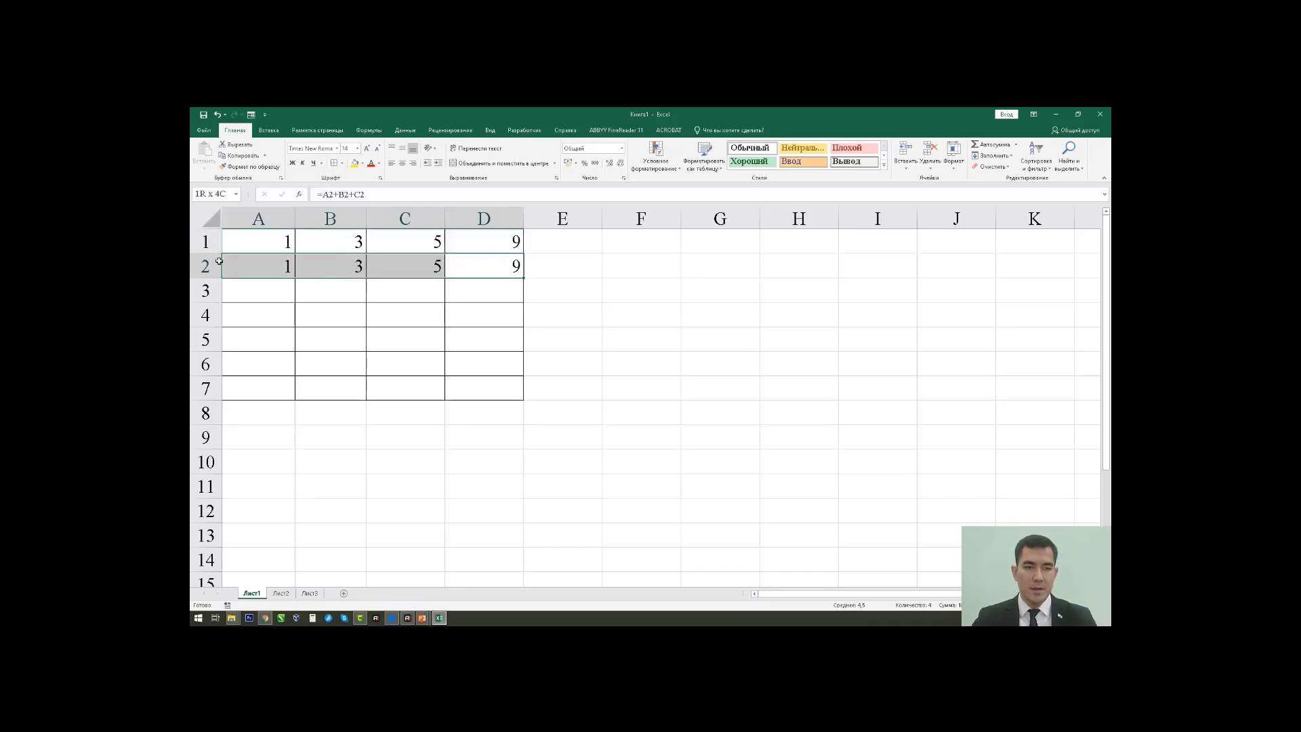
{"action": "left_click", "coordinate": [492, 244]}
{"action": "double_click", "coordinate": [490, 244]}
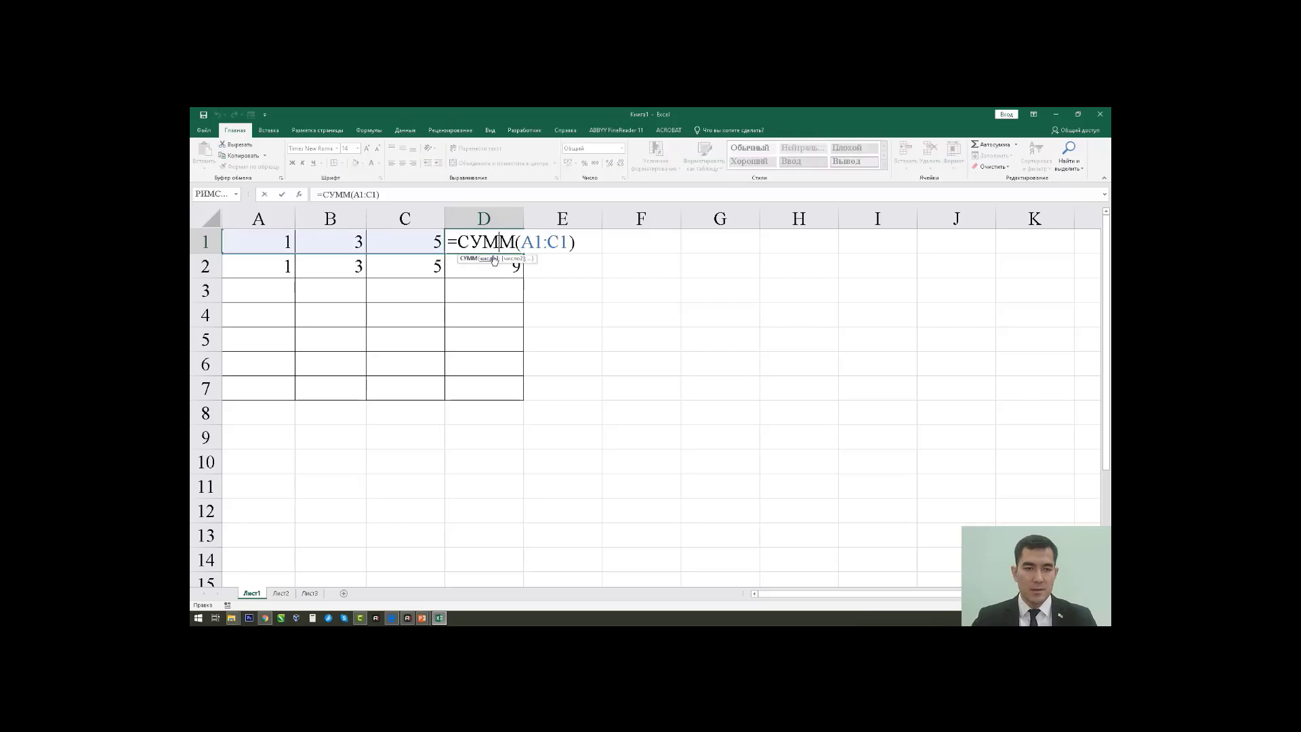
{"action": "left_click", "coordinate": [473, 266]}
{"action": "double_click", "coordinate": [470, 266]}
{"action": "key", "text": "Return"}
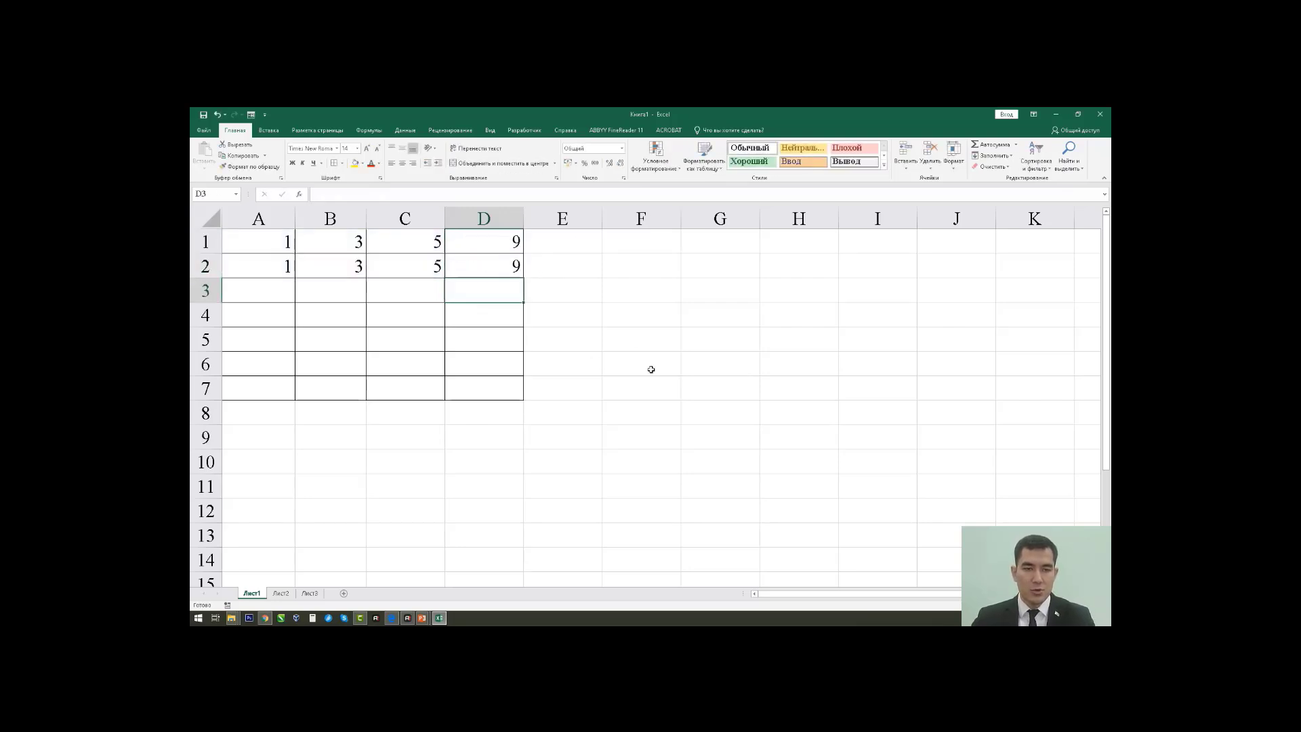
- Enter 1 in cell A4, 3 in A5 and 5 in B4
{"action": "left_click", "coordinate": [270, 309]}
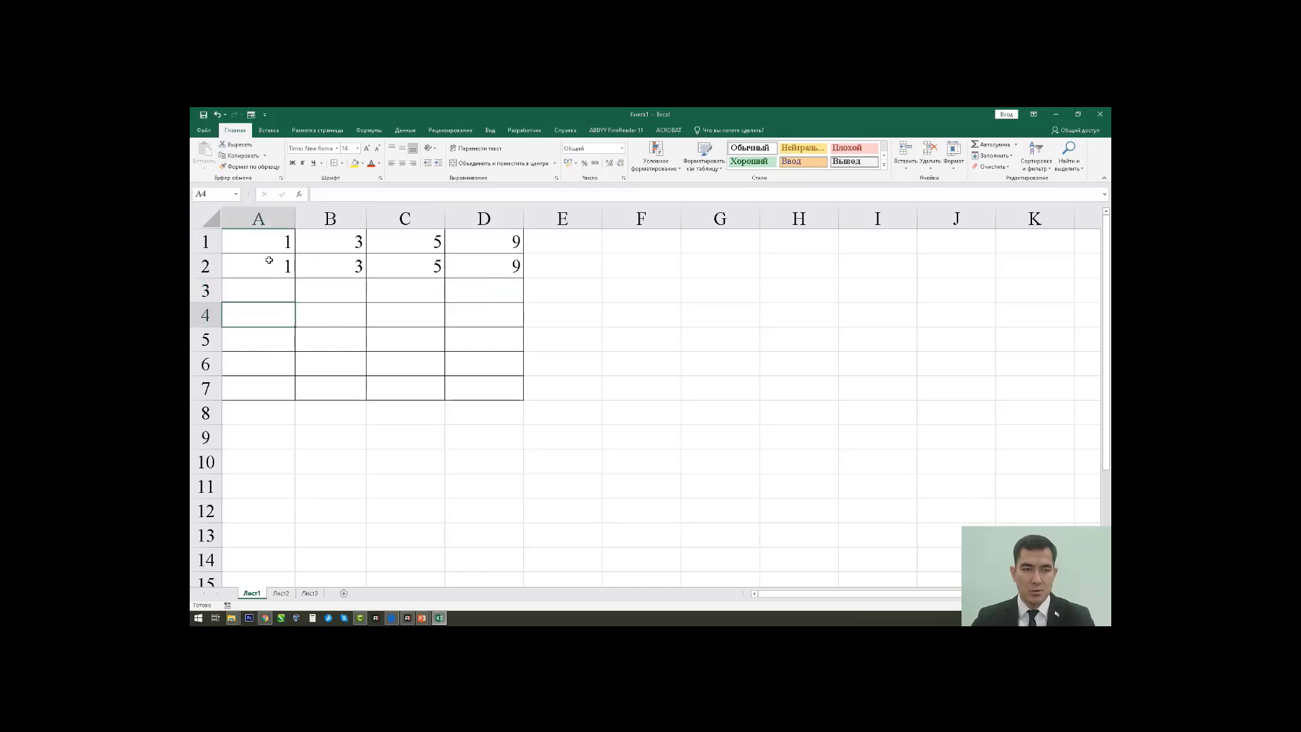
{"action": "type", "text": "1"}
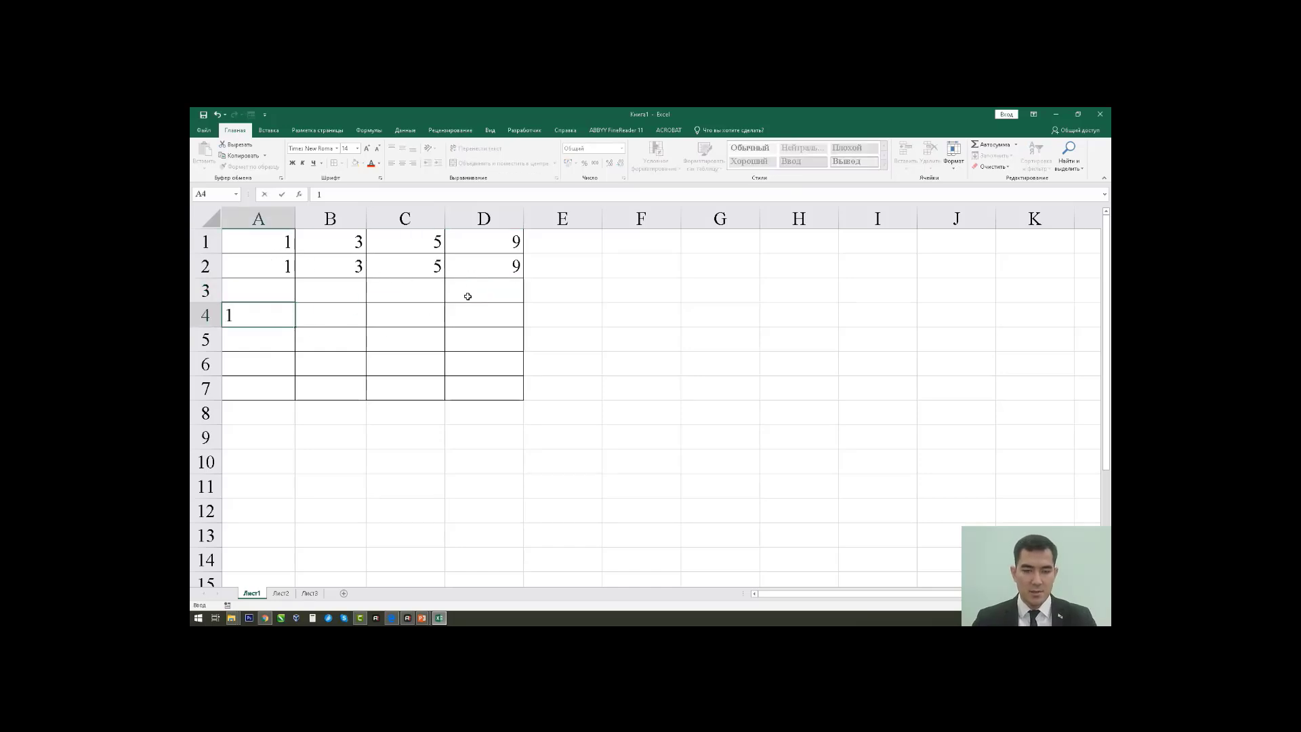
{"action": "key", "text": "Return"}
{"action": "type", "text": "3"}
{"action": "key", "text": "Tab"}
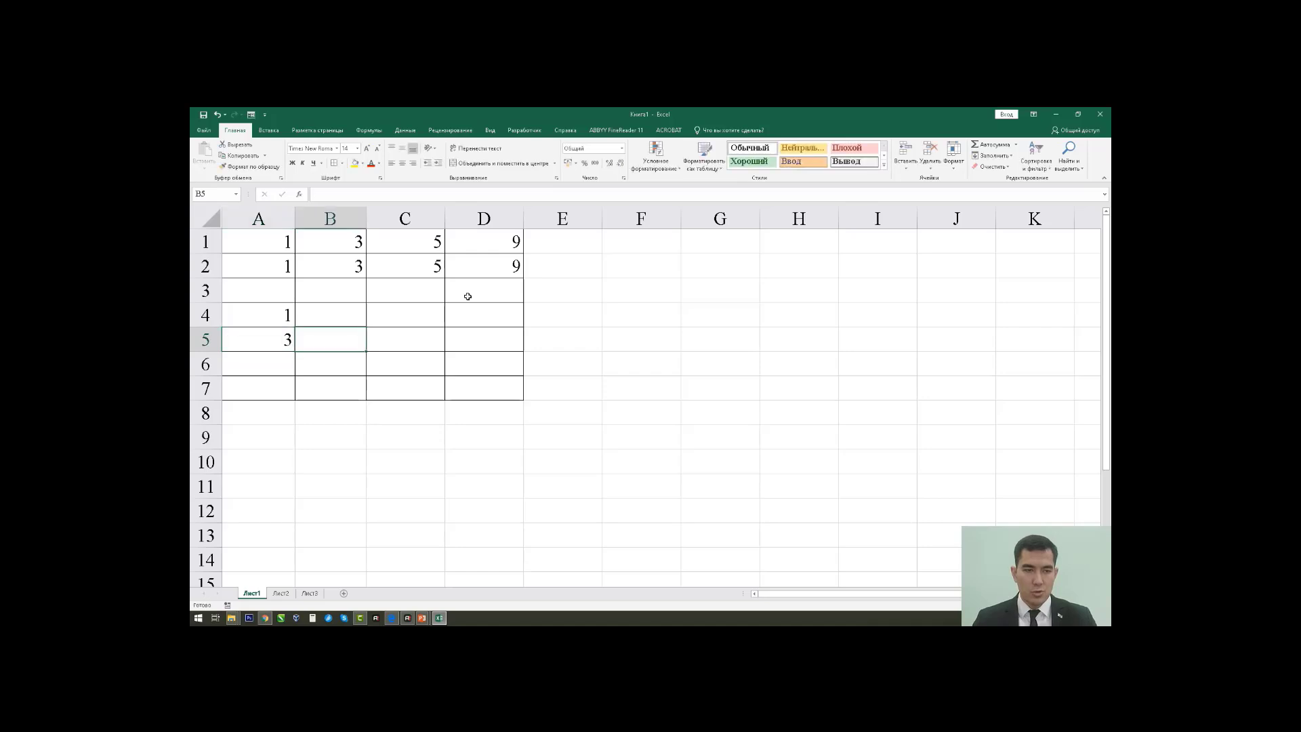
{"action": "key", "text": "Up"}
{"action": "type", "text": "5"}
{"action": "key", "text": "Return"}
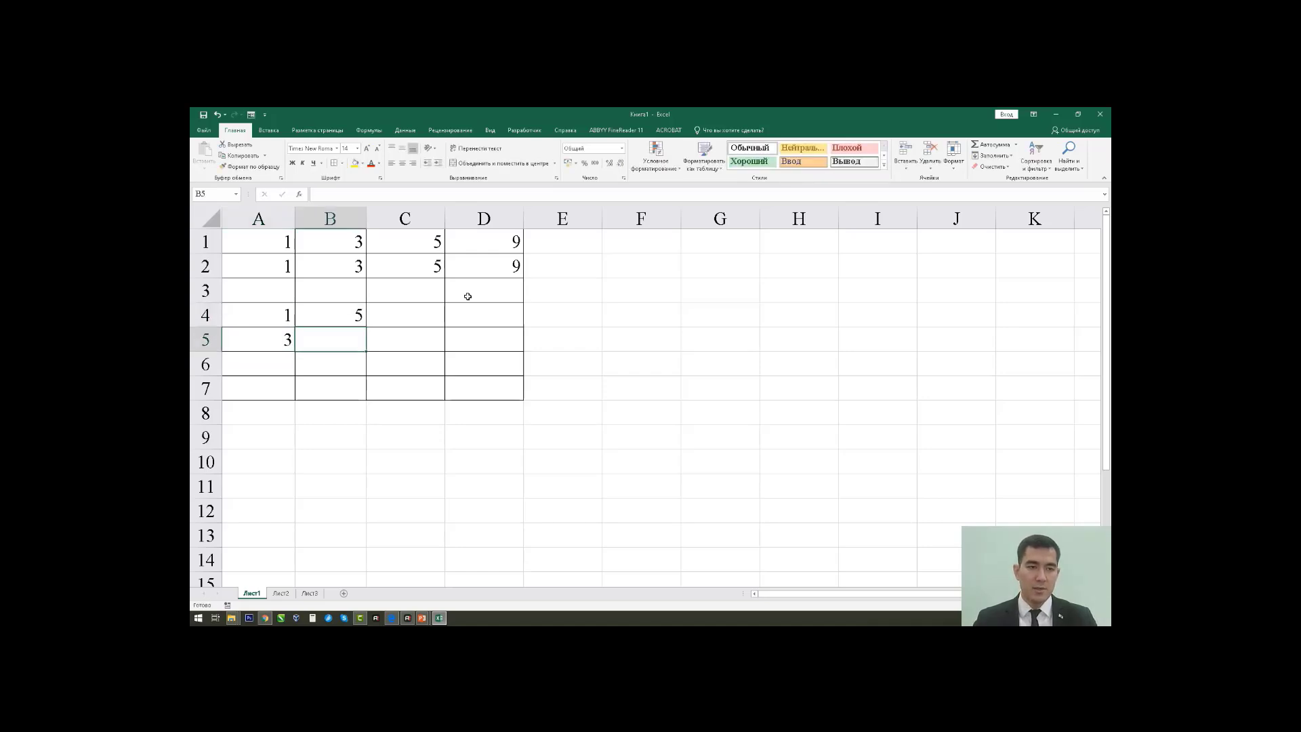
{"action": "left_click_drag", "start_coordinate": [237, 317], "coordinate": [246, 462]}
{"action": "left_click", "coordinate": [267, 315]}
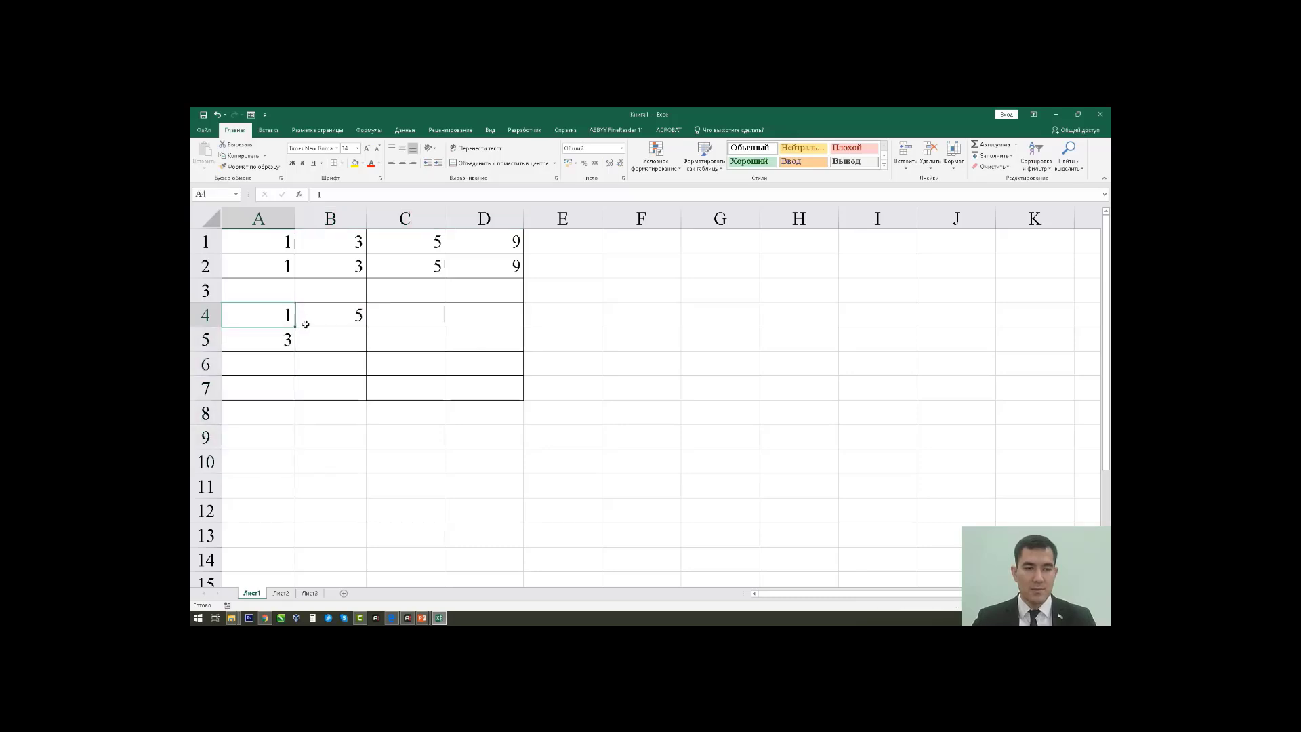
{"action": "left_click", "coordinate": [332, 341]}
{"action": "left_click", "coordinate": [392, 384]}
{"action": "left_click", "coordinate": [333, 318]}
- Enter the formula =A4+A5+B4 in cell D4
{"action": "left_click", "coordinate": [482, 312]}
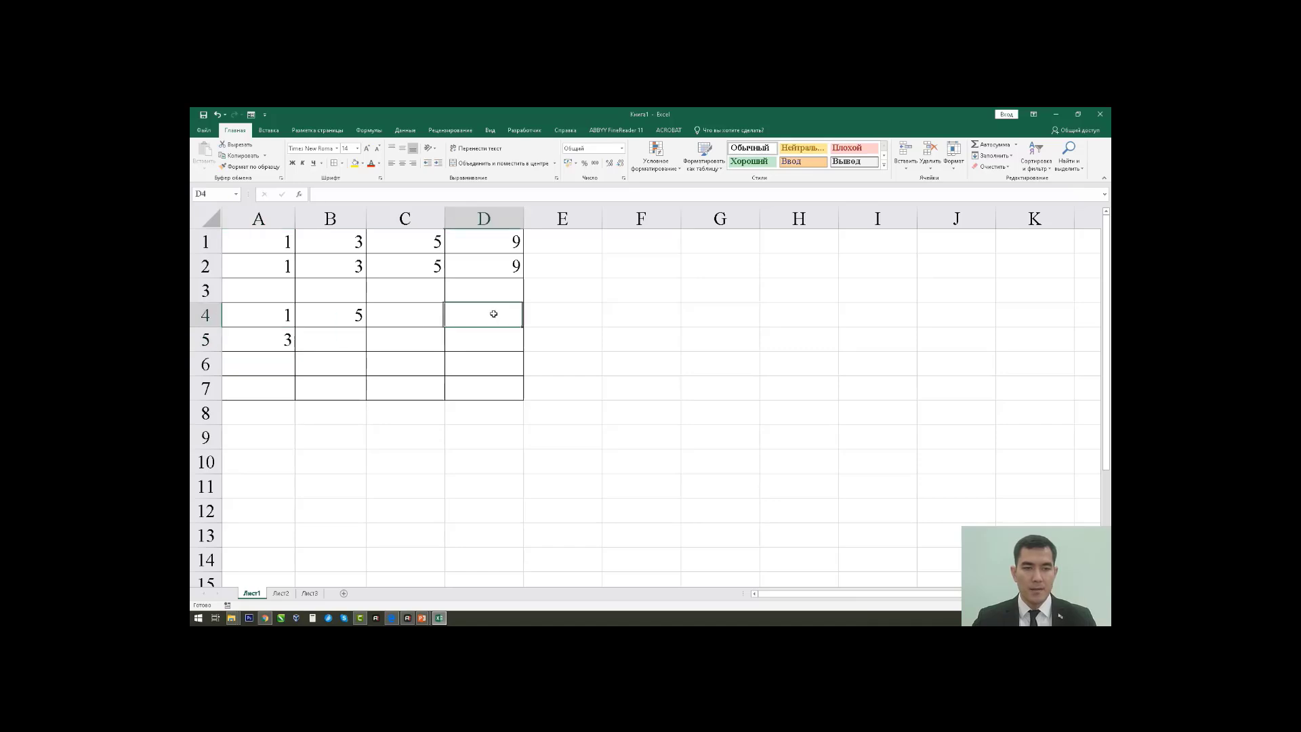
{"action": "type", "text": "="}
{"action": "left_click", "coordinate": [283, 316]}
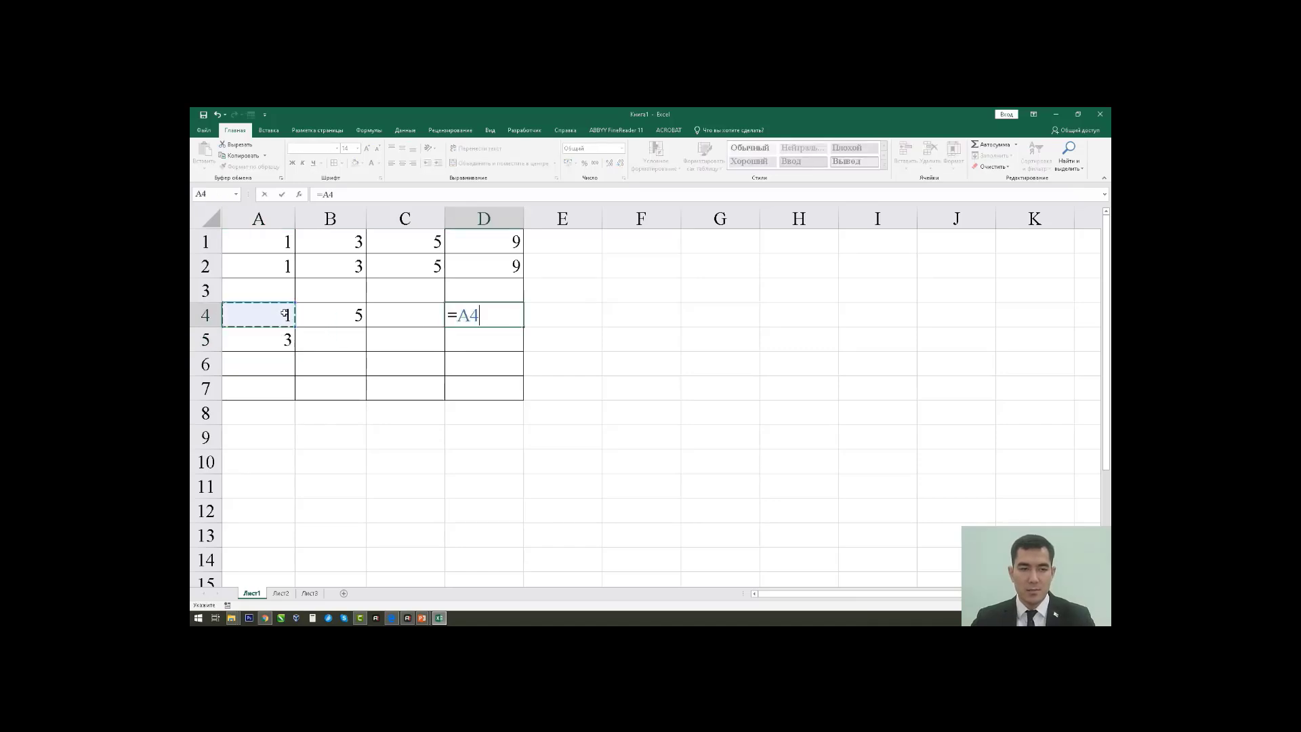
{"action": "type", "text": "+"}
{"action": "left_click", "coordinate": [282, 340]}
{"action": "type", "text": "+"}
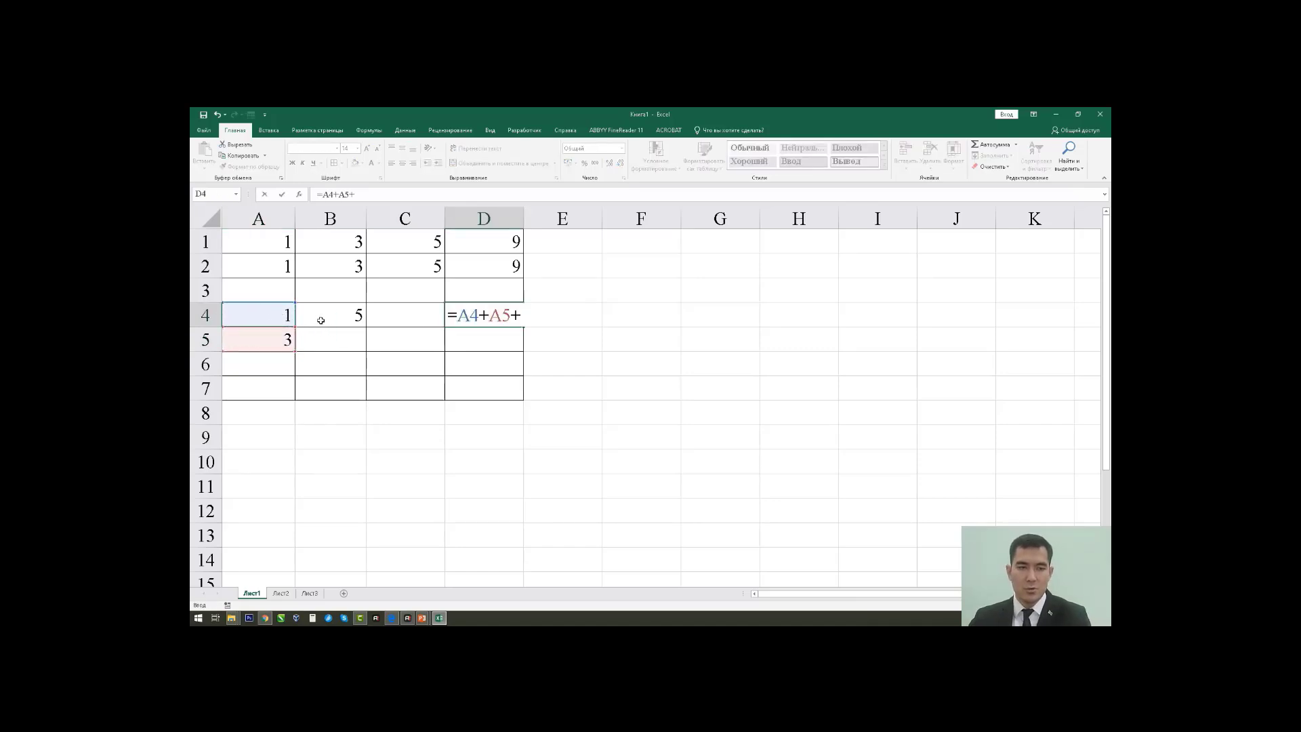
{"action": "left_click", "coordinate": [319, 318]}
{"action": "key", "text": "Return"}
{"action": "left_click", "coordinate": [502, 312]}
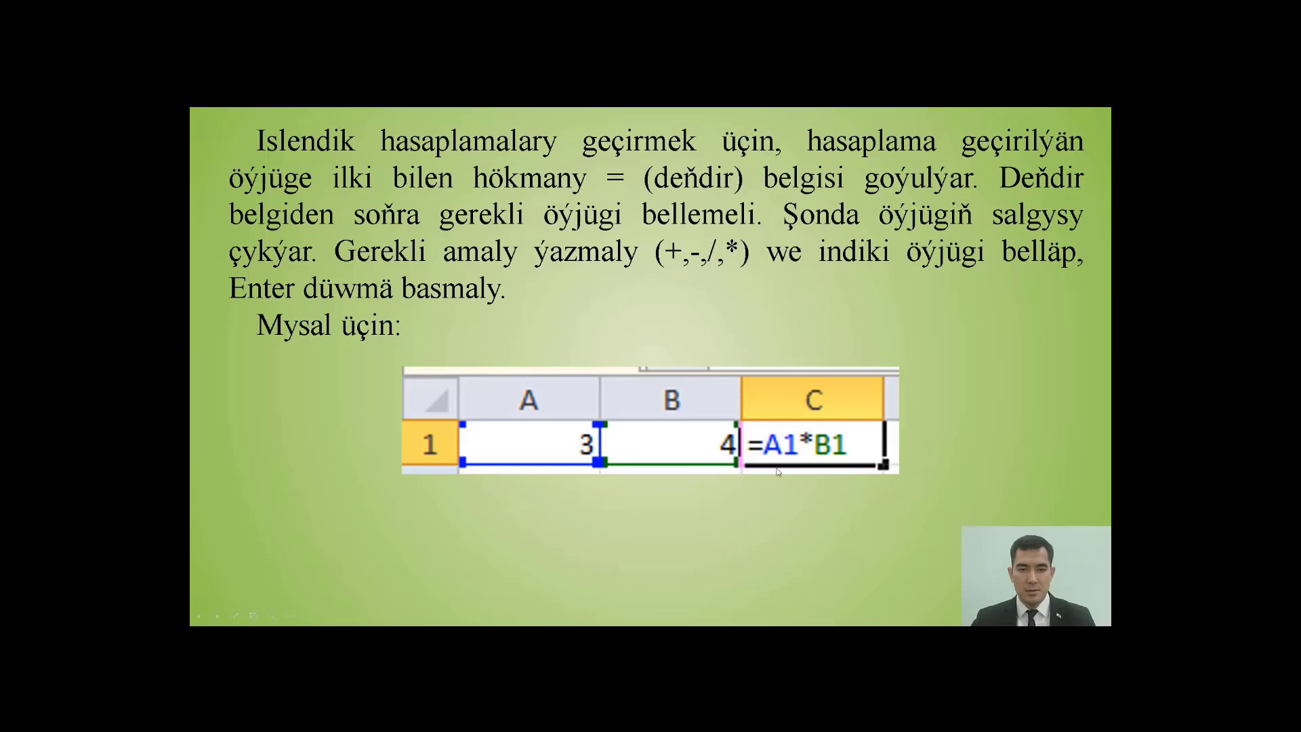
{"action": "left_click", "coordinate": [948, 379]}
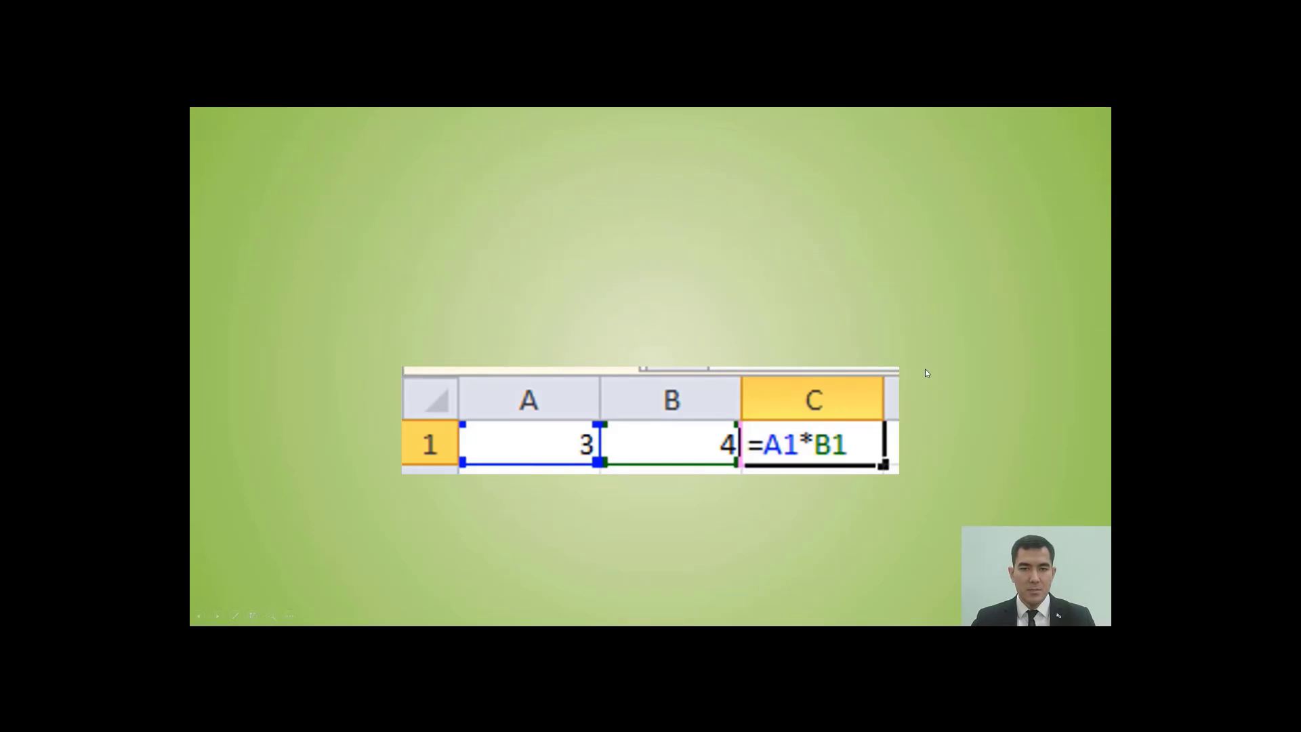
{"action": "left_click", "coordinate": [922, 370]}
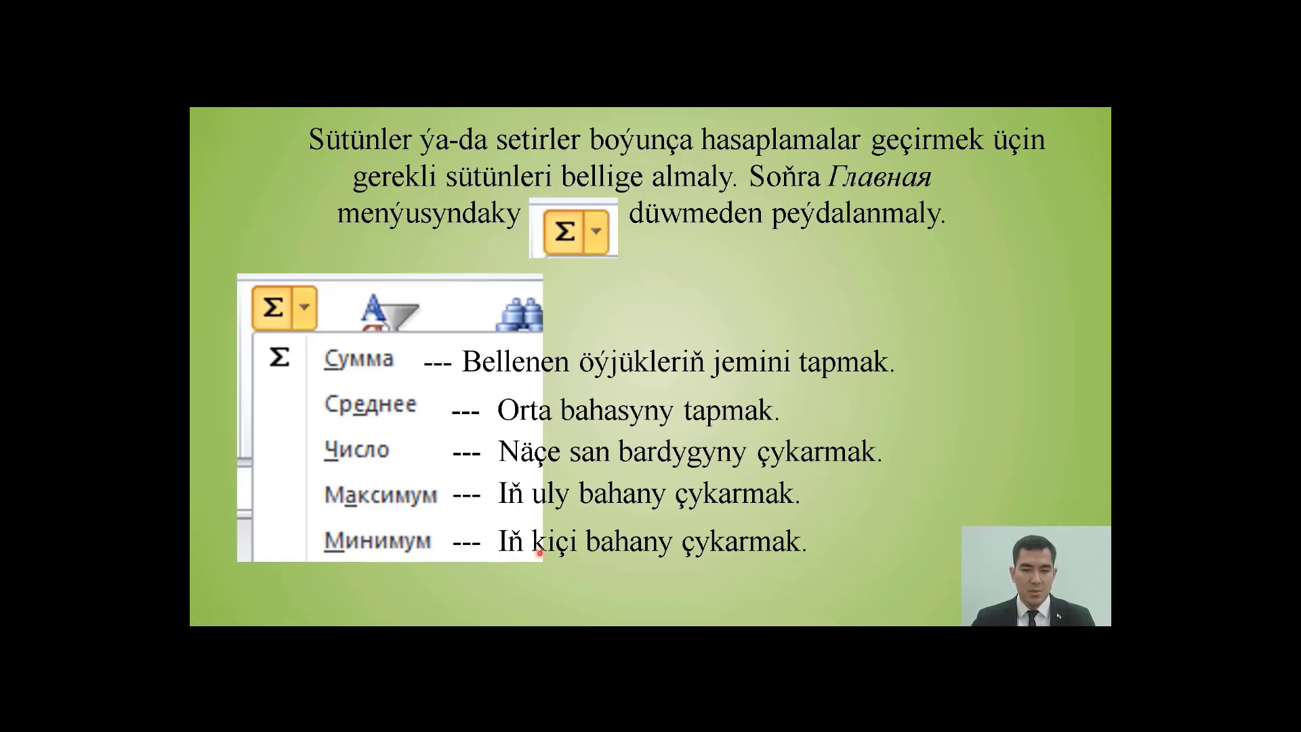
- Switch back to the Excel workbook and clear the contents of cells A1:F6
{"action": "key", "text": "alt+Tab"}
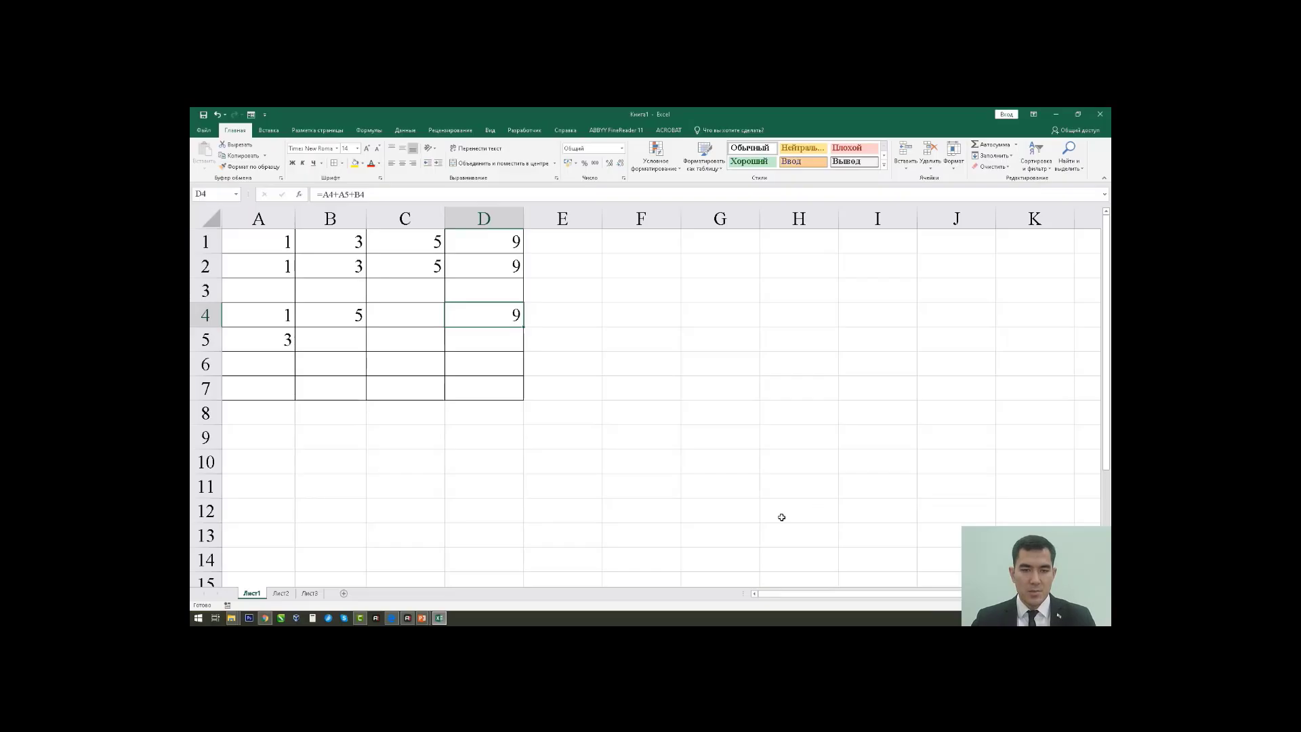
{"action": "left_click_drag", "start_coordinate": [640, 364], "coordinate": [193, 163]}
{"action": "key", "text": "Delete"}
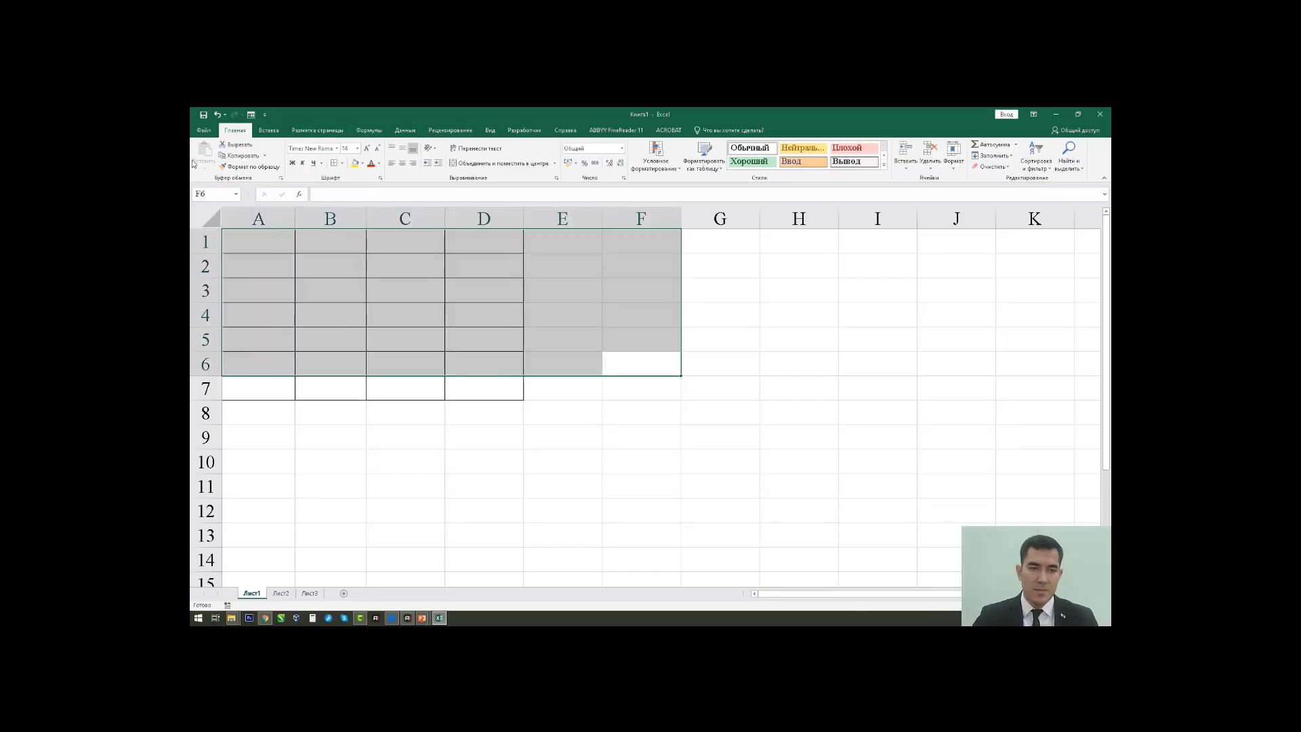
- Enter the values 3, 4, 5 and 6 in cells A1 to D1
{"action": "scroll", "coordinate": [290, 264], "scroll_direction": "up", "scroll_amount": 1}
{"action": "left_click", "coordinate": [290, 252]}
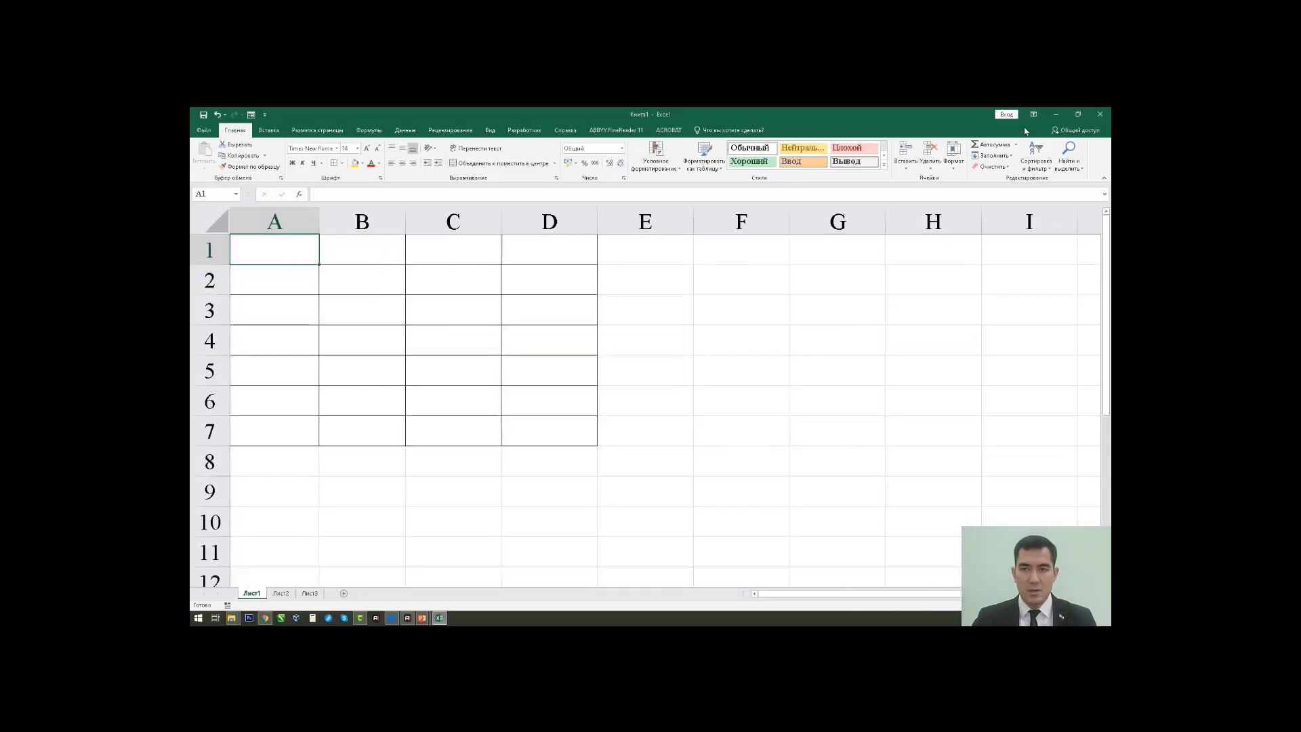
{"action": "left_click", "coordinate": [1016, 145]}
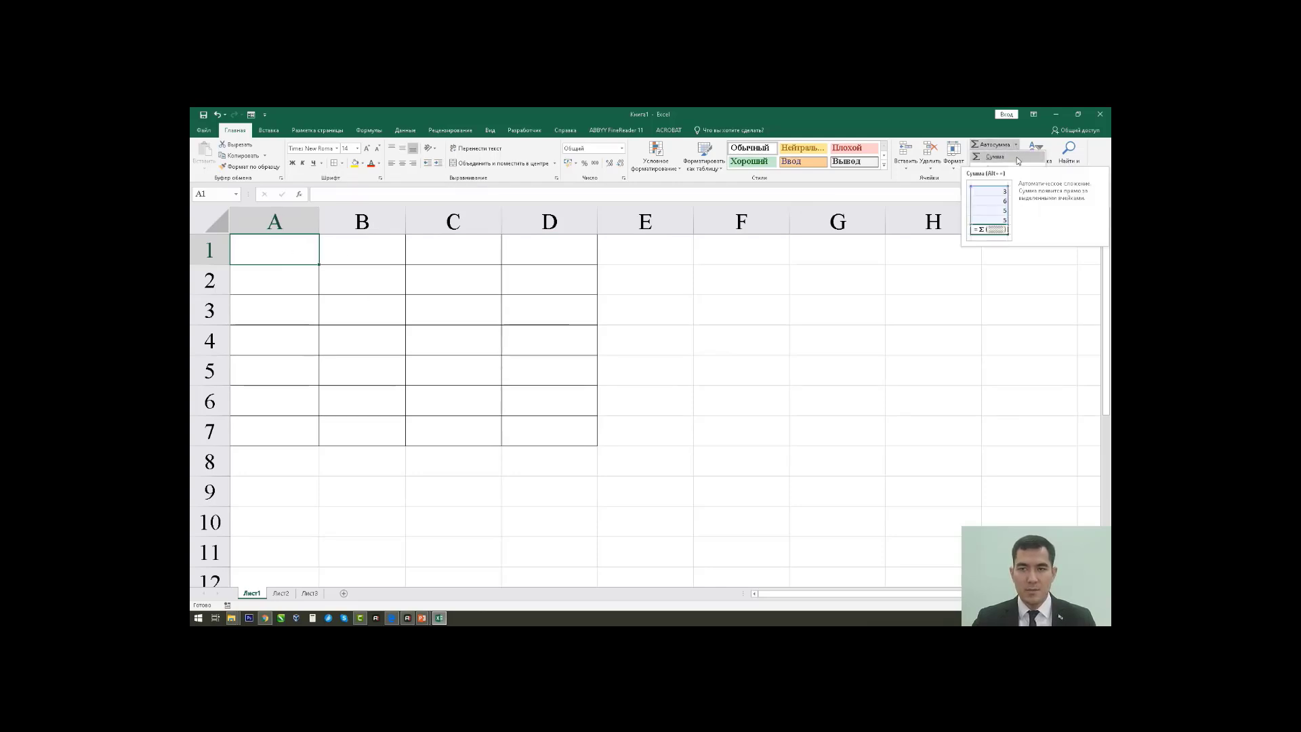
{"action": "left_click", "coordinate": [268, 240]}
{"action": "type", "text": "3"}
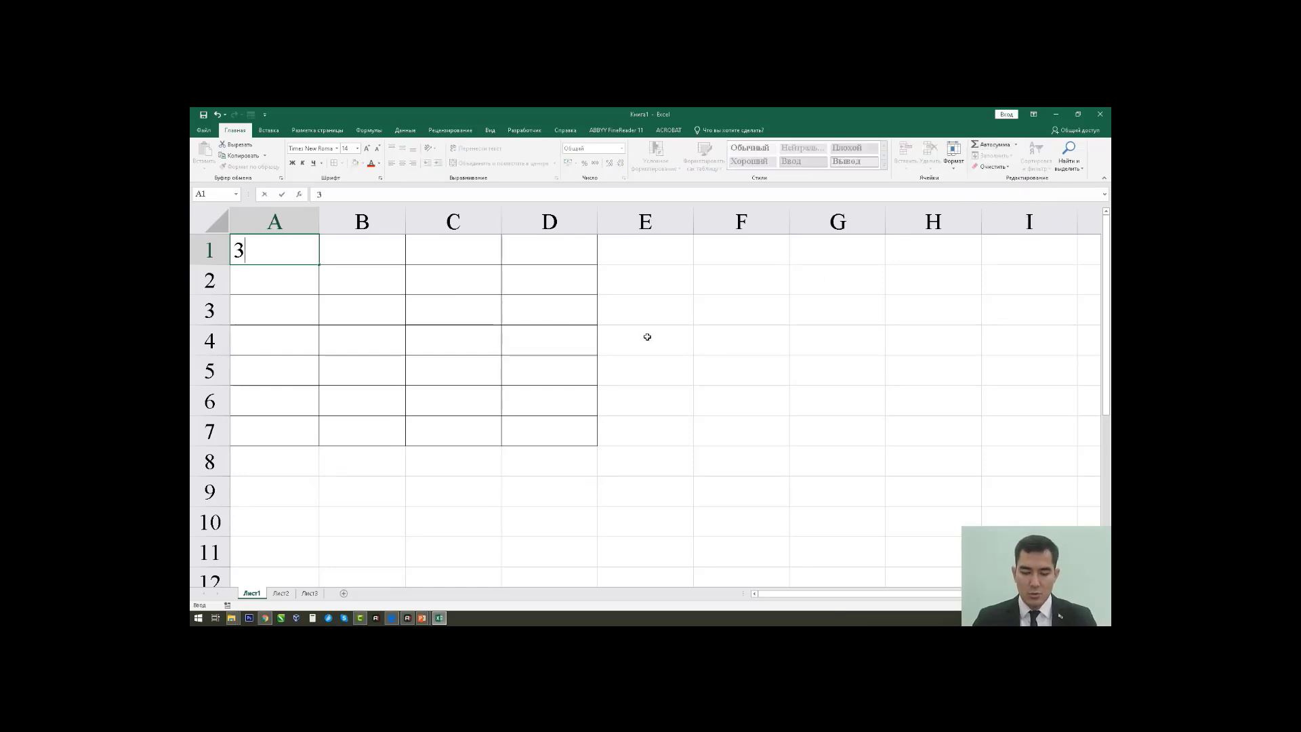
{"action": "key", "text": "Tab"}
{"action": "type", "text": "4"}
{"action": "key", "text": "Tab"}
{"action": "type", "text": "5"}
{"action": "key", "text": "Tab"}
{"action": "type", "text": "6"}
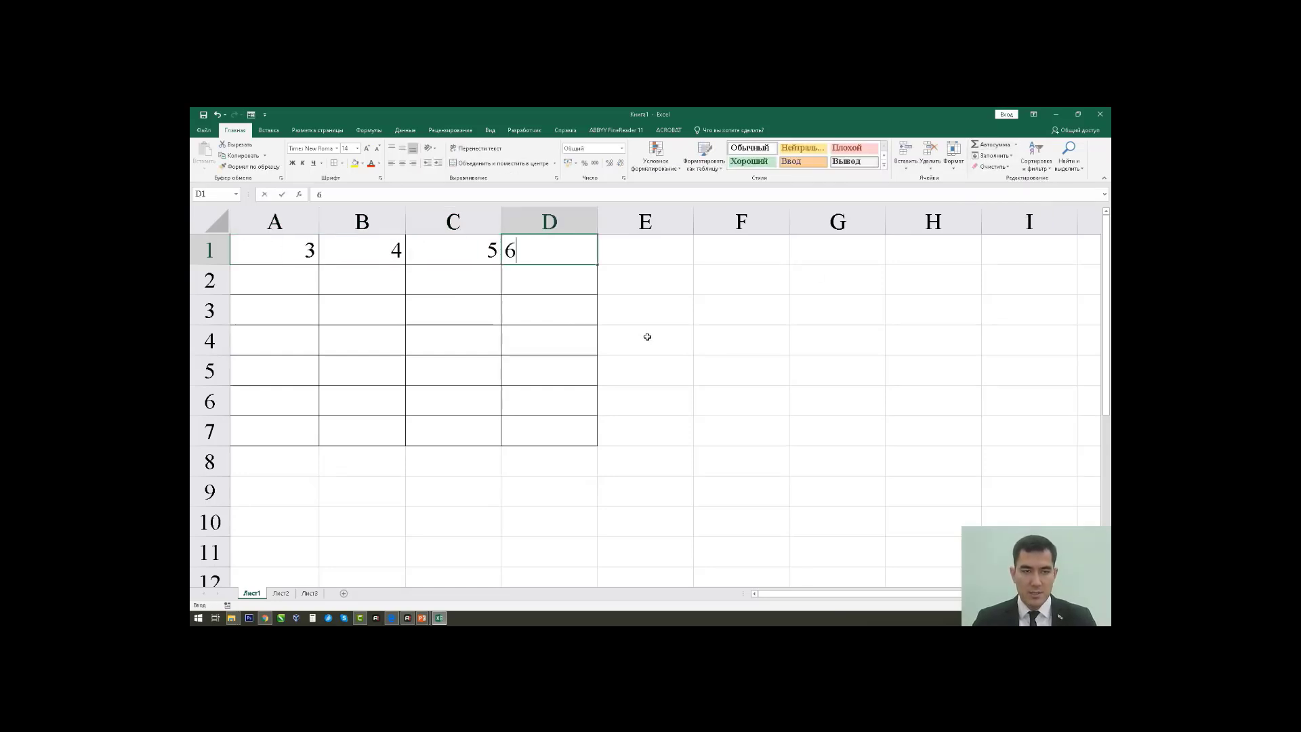
{"action": "left_click", "coordinate": [627, 296]}
{"action": "left_click", "coordinate": [674, 251]}
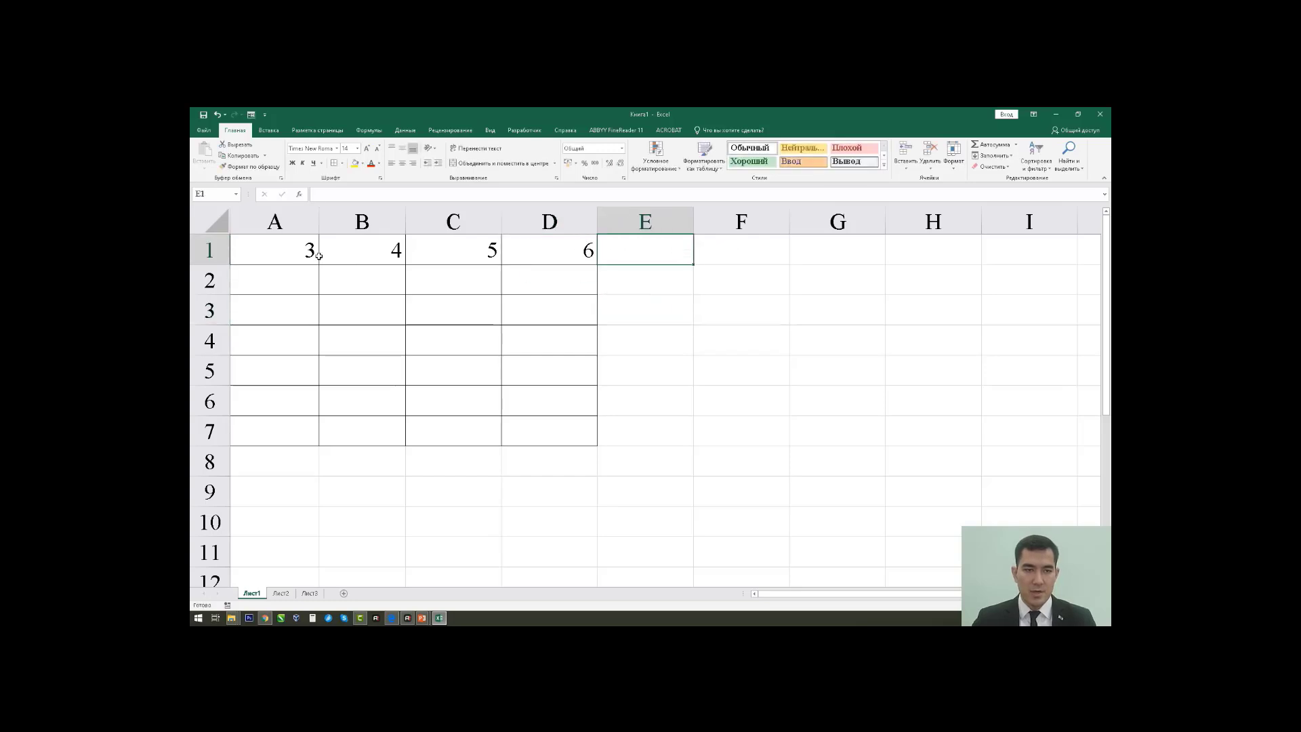
- Calculate the average of A1:D1 in cell E1 with the AutoSum Average function
{"action": "left_click_drag", "start_coordinate": [301, 250], "coordinate": [537, 247]}
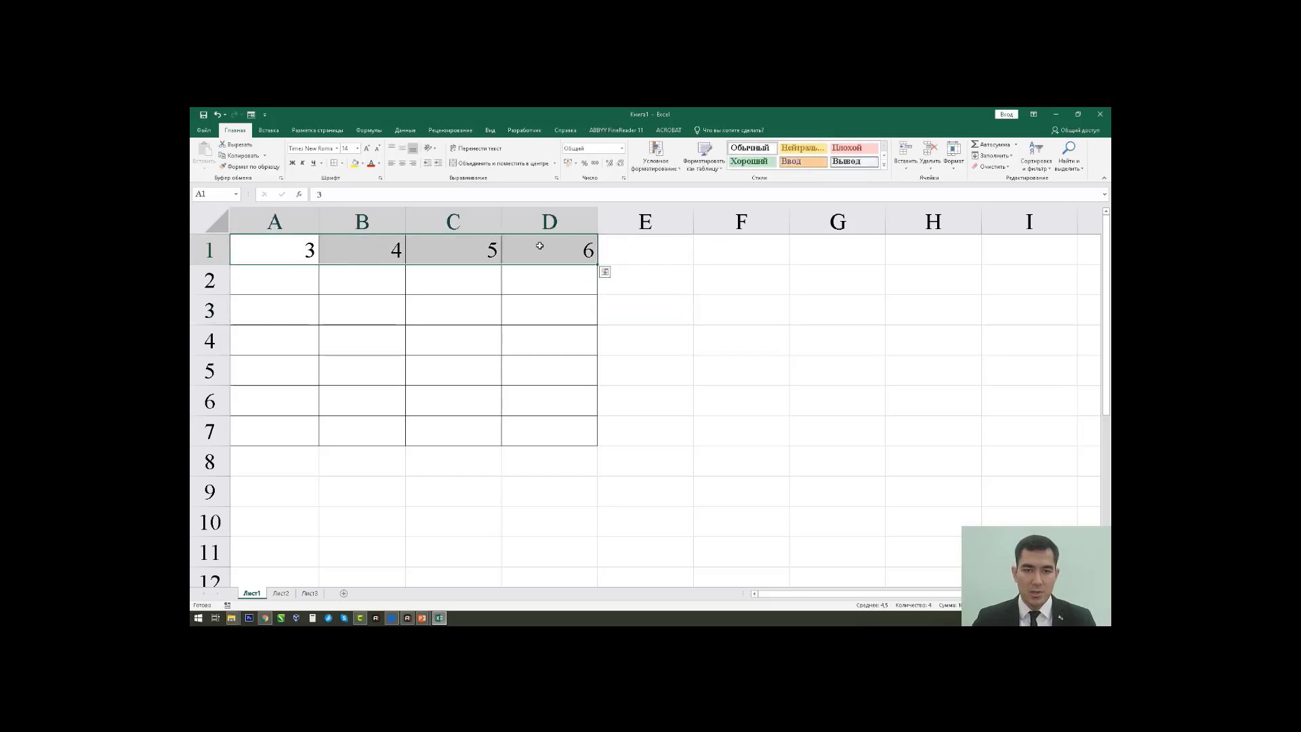
{"action": "left_click", "coordinate": [1016, 145]}
{"action": "left_click", "coordinate": [993, 166]}
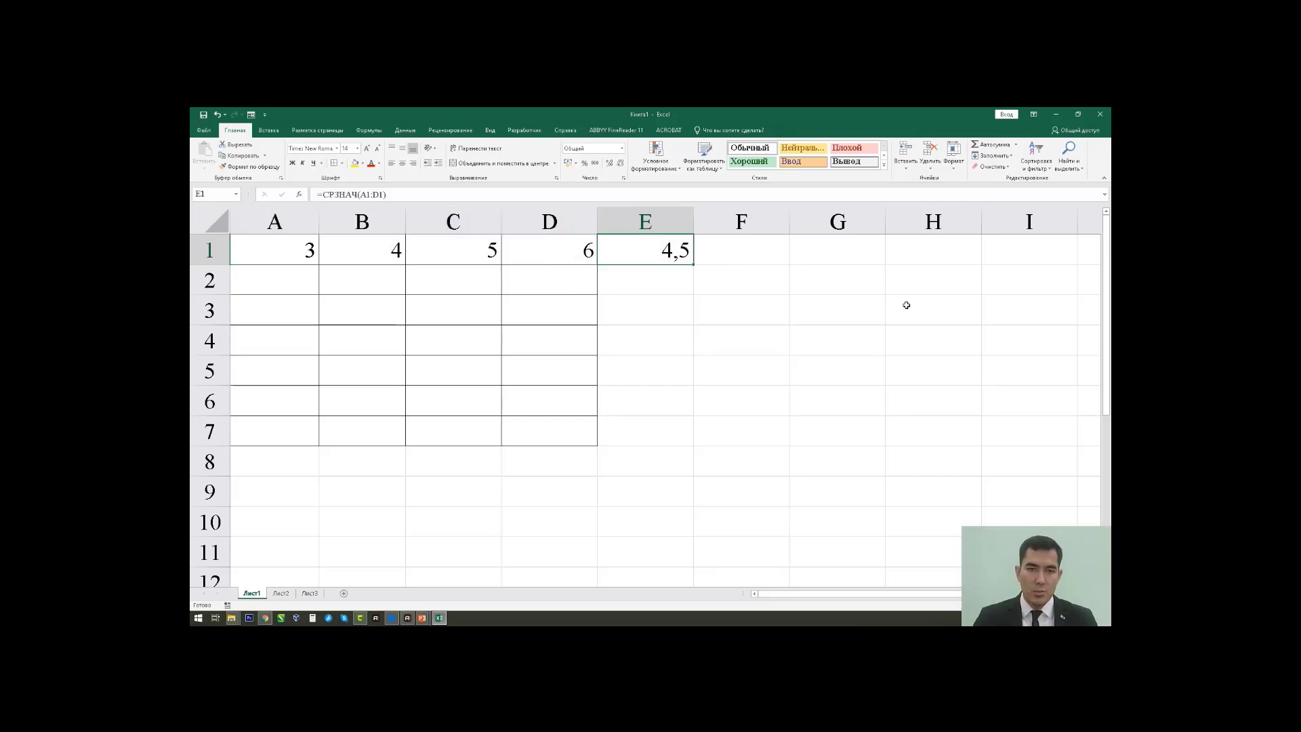
- Copy the values in A1:D1 and paste them into A2:D2
{"action": "key", "text": "Left"}
{"action": "key", "text": "shift+Left"}
{"action": "key", "text": "shift+Left"}
{"action": "key", "text": "shift+Left"}
{"action": "key", "text": "ctrl+c"}
{"action": "key", "text": "Down"}
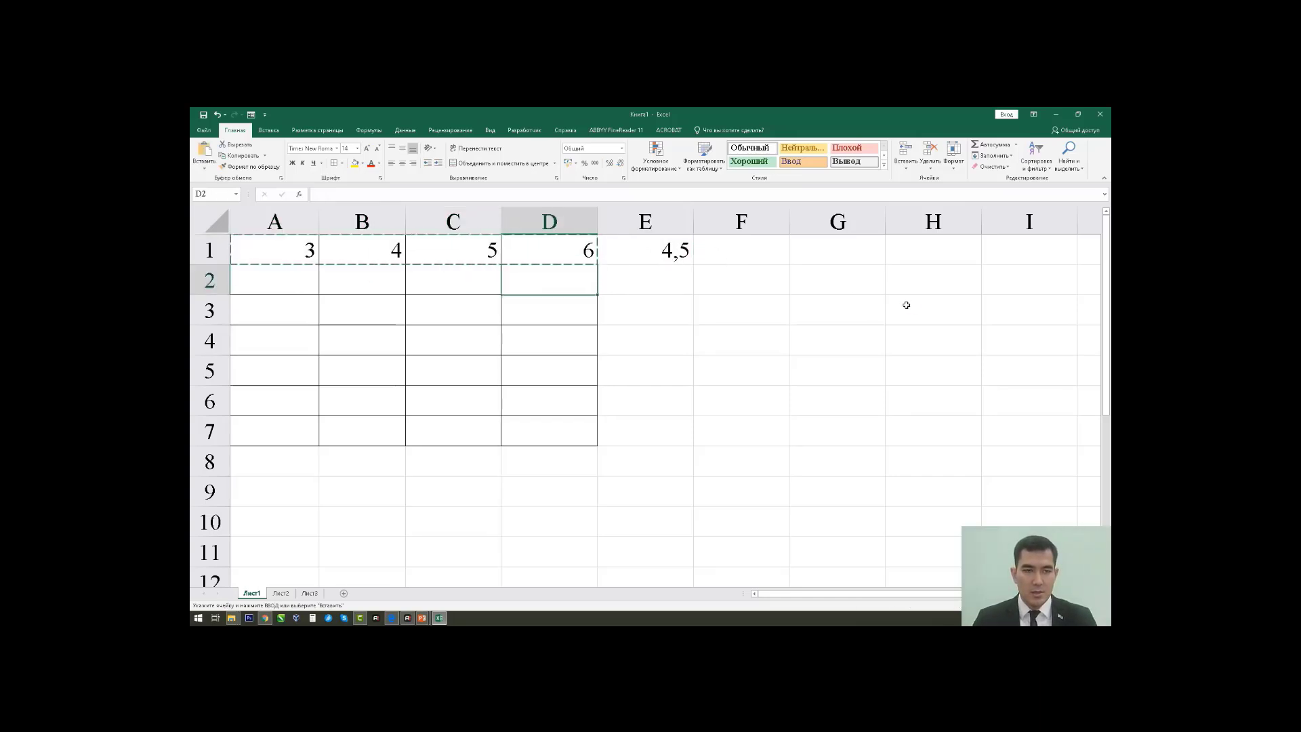
{"action": "key", "text": "Left"}
{"action": "key", "text": "Left"}
{"action": "key", "text": "Left"}
{"action": "key", "text": "ctrl+v"}
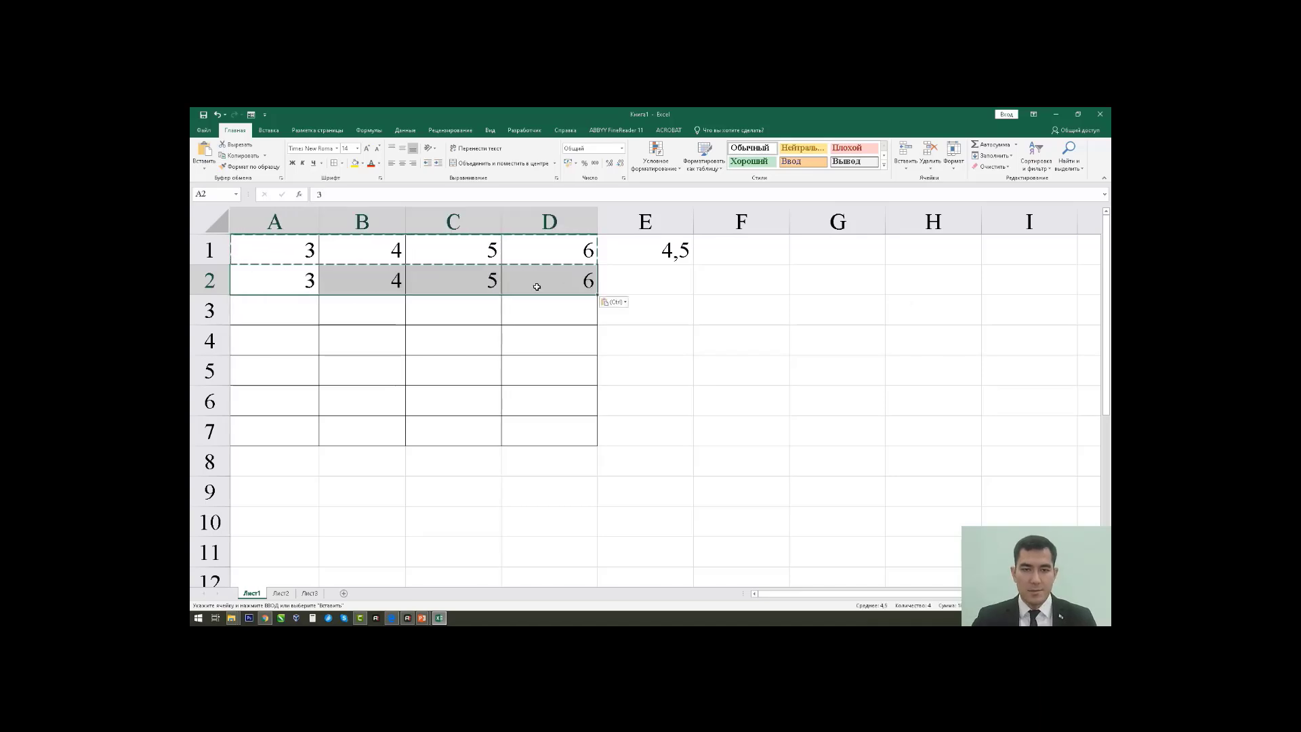
- Copy the values in C2:D2 and paste them at A3 and again at A4
{"action": "left_click", "coordinate": [642, 283]}
{"action": "left_click_drag", "start_coordinate": [492, 279], "coordinate": [555, 293]}
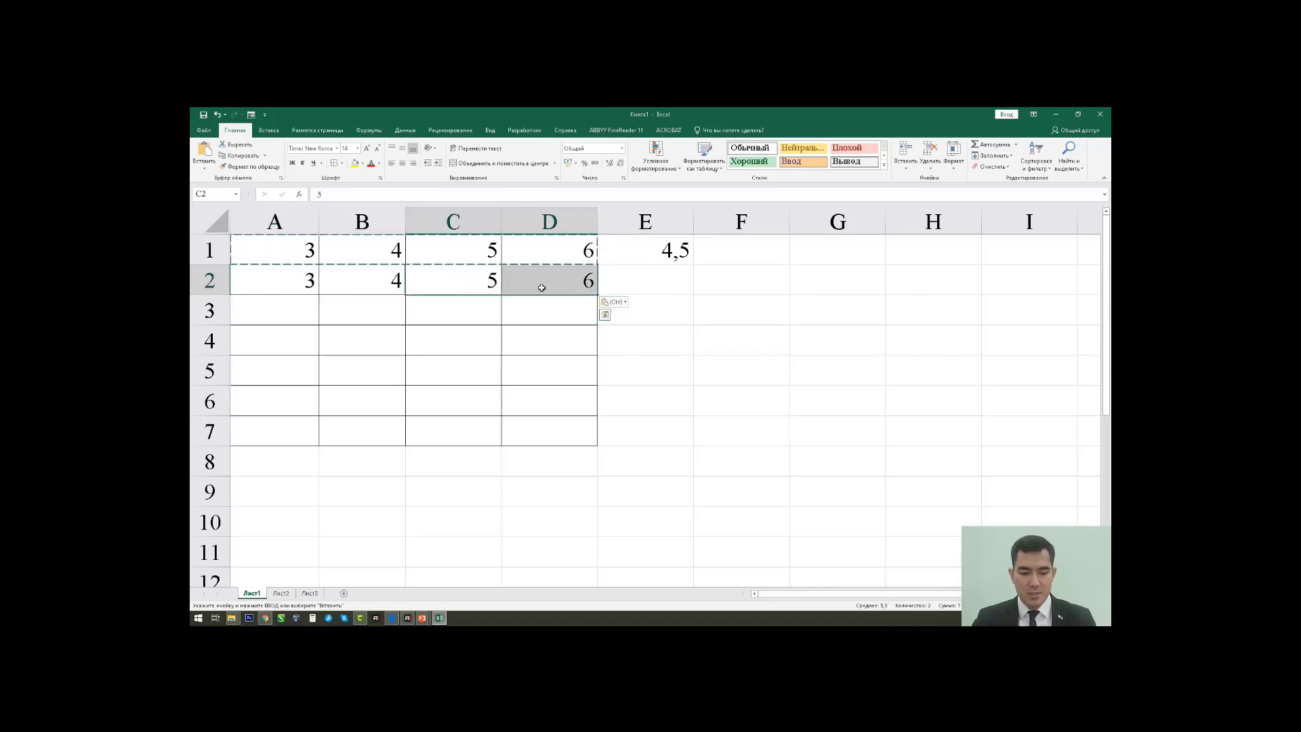
{"action": "key", "text": "ctrl+c"}
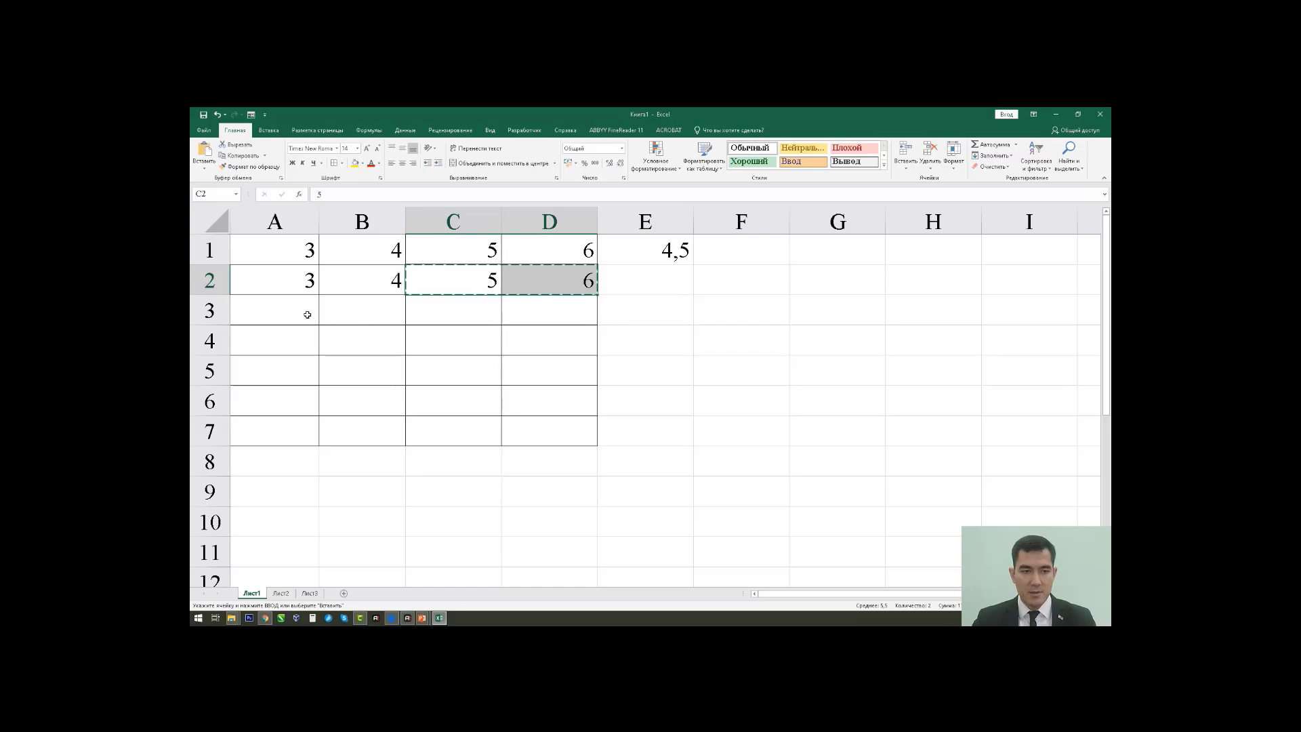
{"action": "left_click", "coordinate": [307, 315]}
{"action": "key", "text": "ctrl+v"}
{"action": "left_click", "coordinate": [298, 339]}
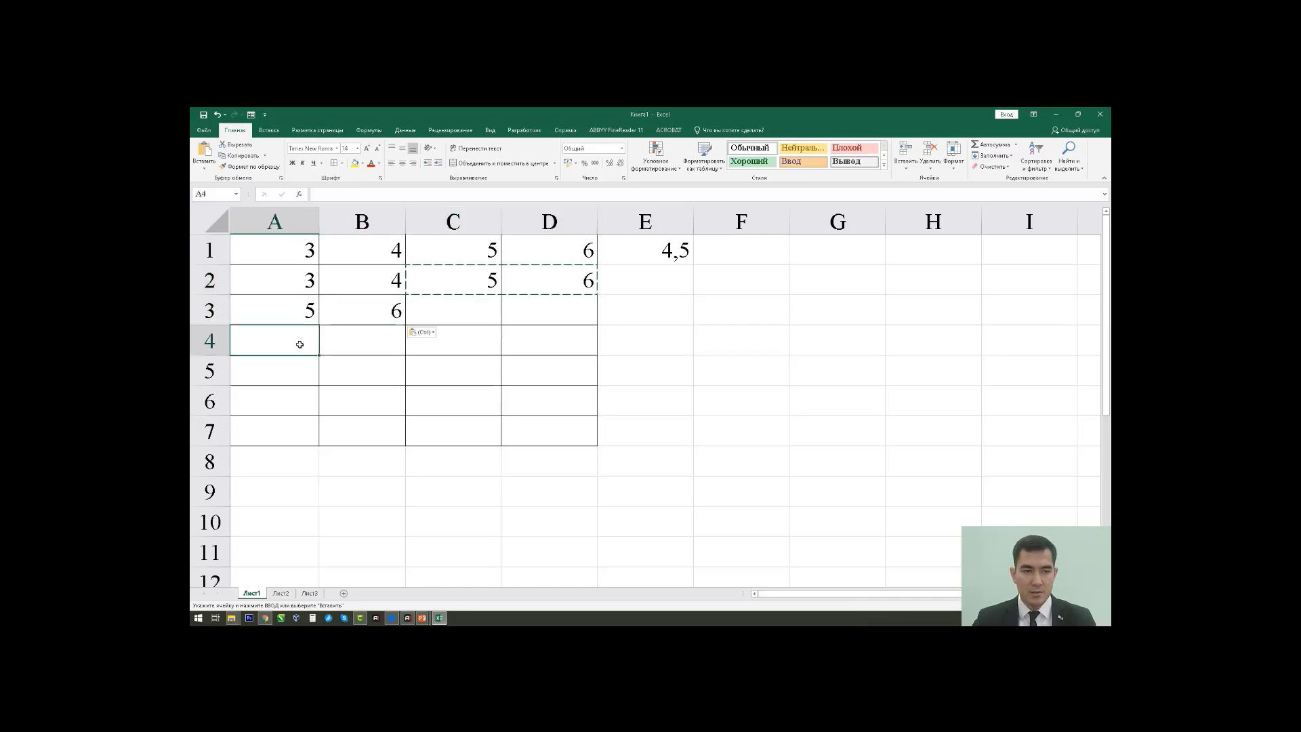
{"action": "key", "text": "ctrl+v"}
- Clear the contents of cells A3:B3 and C2:D2
{"action": "left_click_drag", "start_coordinate": [304, 313], "coordinate": [377, 308]}
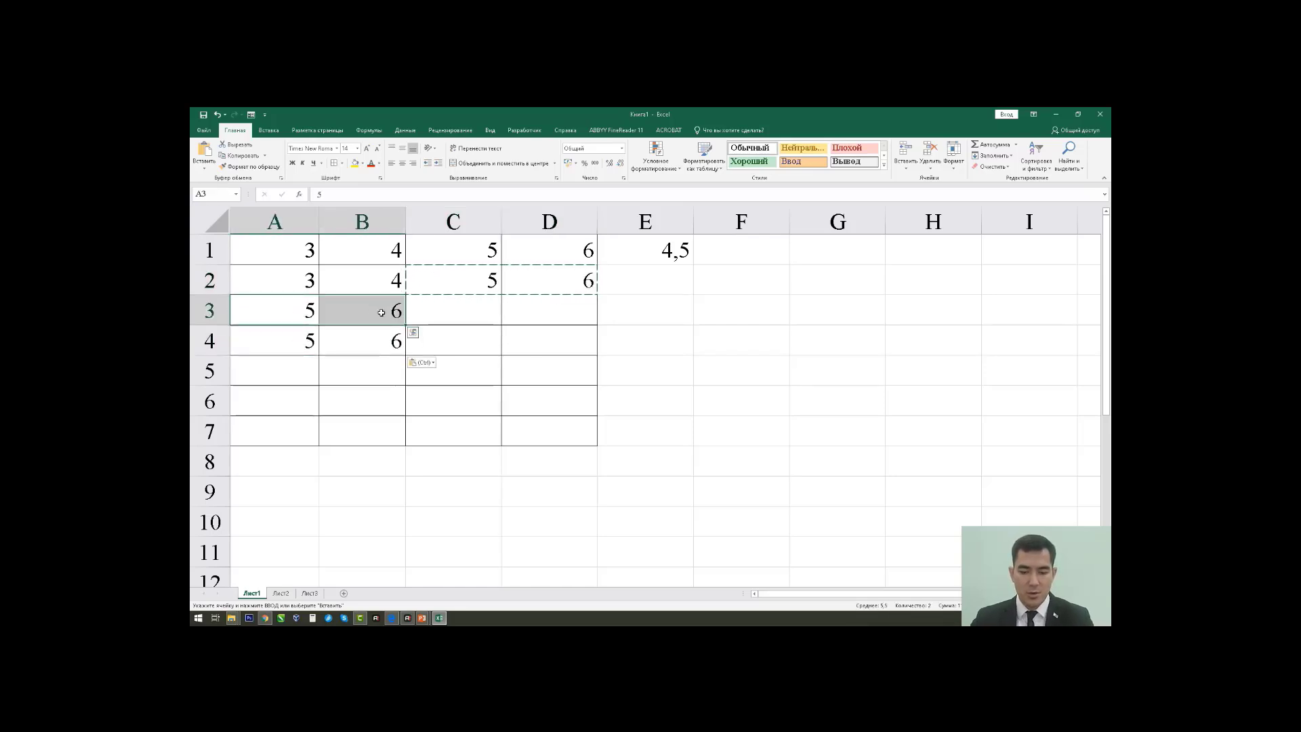
{"action": "key", "text": "Delete"}
{"action": "left_click_drag", "start_coordinate": [474, 280], "coordinate": [562, 281]}
{"action": "key", "text": "Delete"}
- Enter the formula =(A2+B2+A4+B4)/4 in cell E2
{"action": "left_click", "coordinate": [571, 334]}
{"action": "left_click_drag", "start_coordinate": [291, 282], "coordinate": [354, 305]}
{"action": "left_click_drag", "start_coordinate": [294, 339], "coordinate": [360, 342]}
{"action": "left_click", "coordinate": [450, 345]}
{"action": "left_click", "coordinate": [615, 316]}
{"action": "key", "text": "Up"}
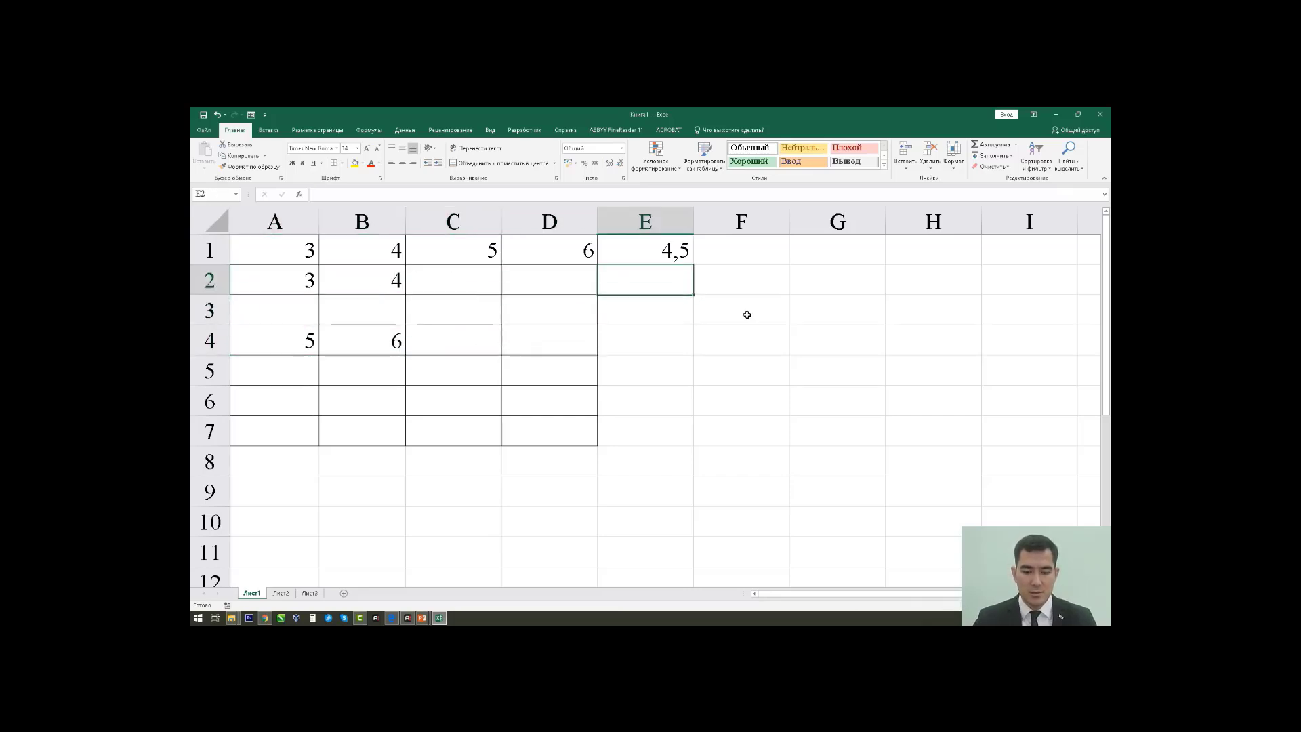
{"action": "type", "text": "=("}
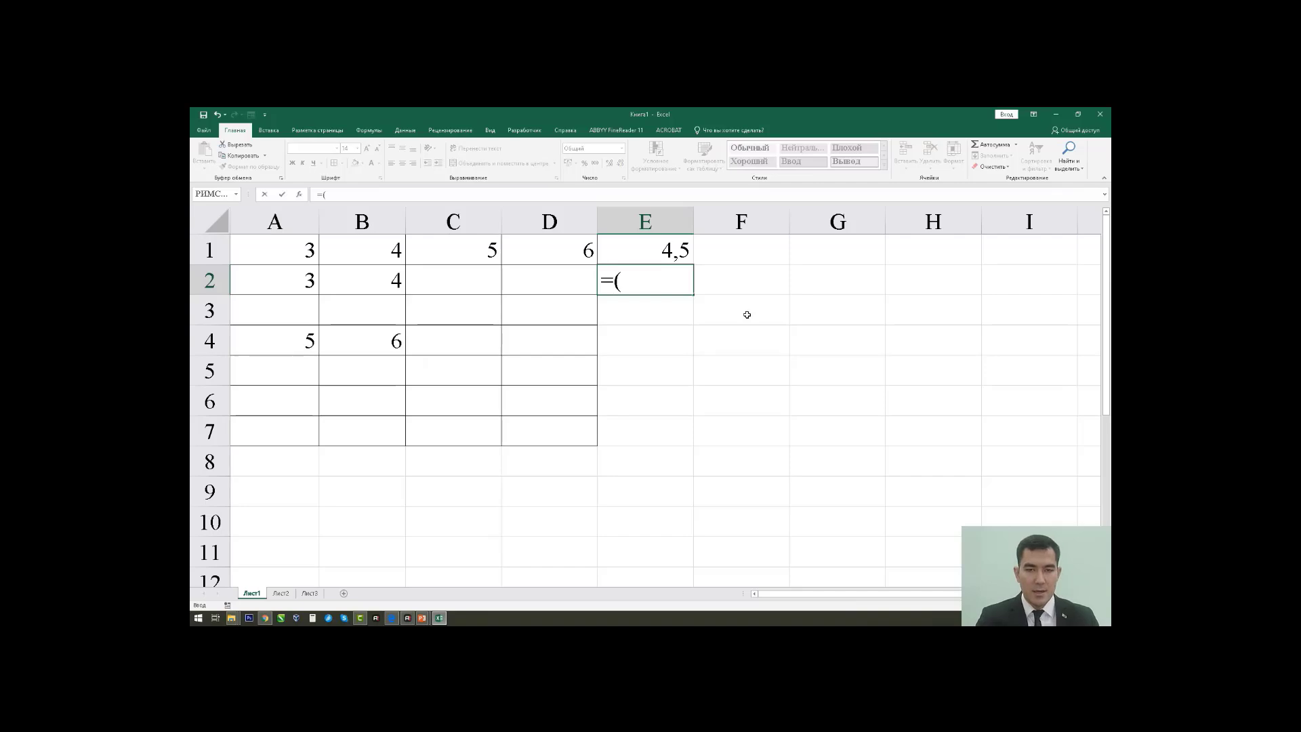
{"action": "left_click", "coordinate": [283, 283]}
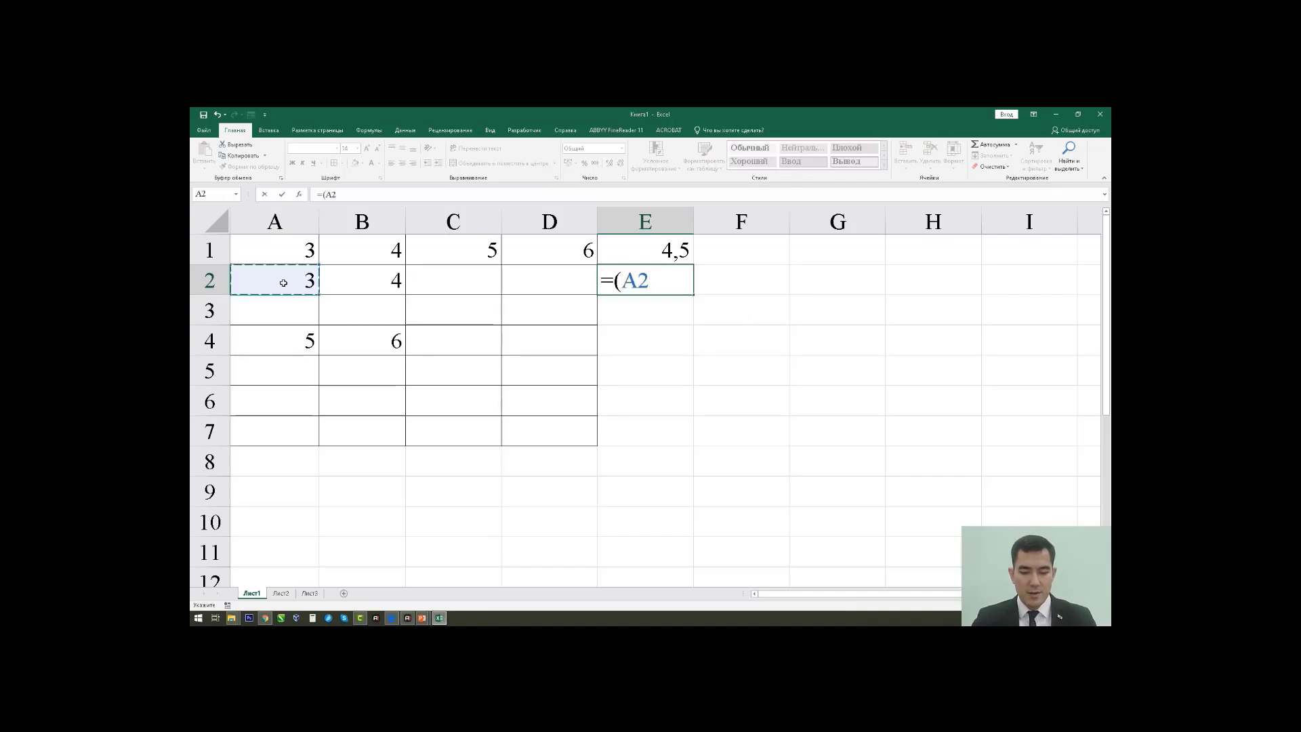
{"action": "type", "text": "+"}
{"action": "left_click", "coordinate": [383, 283]}
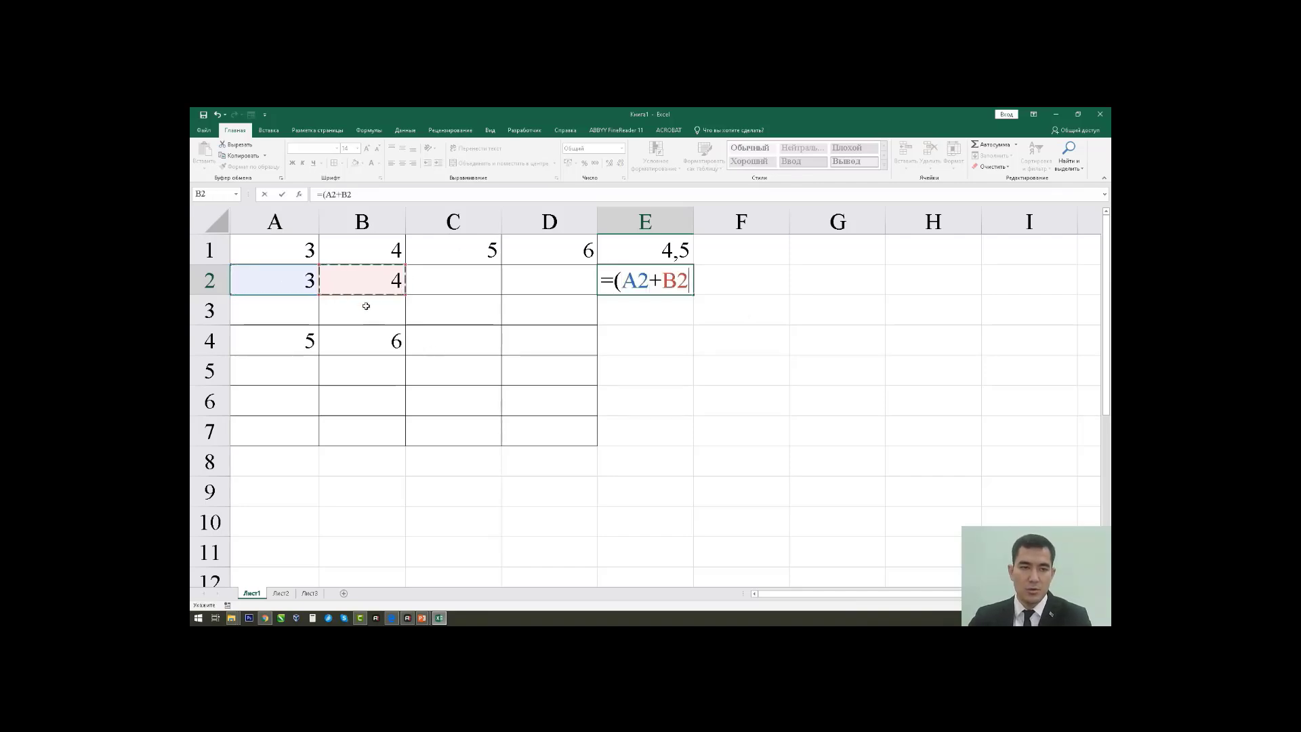
{"action": "type", "text": "+"}
{"action": "left_click", "coordinate": [309, 341]}
{"action": "type", "text": "+"}
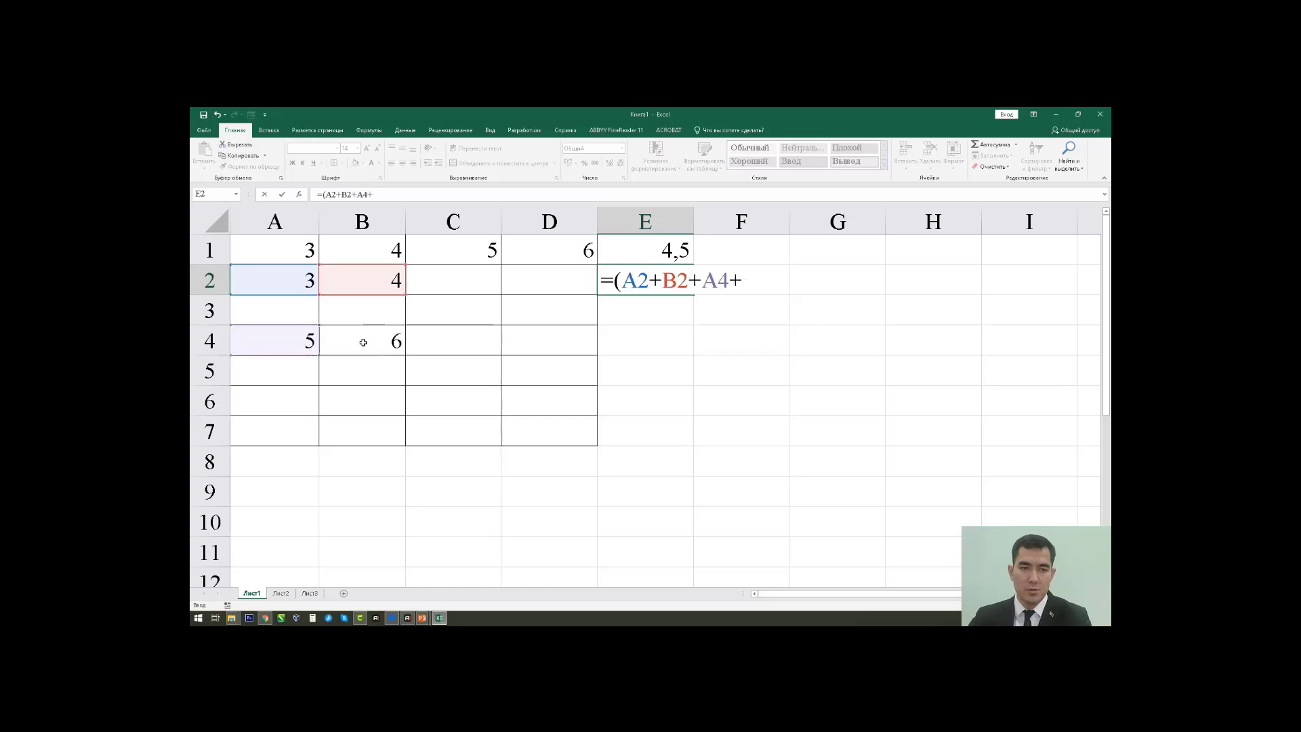
{"action": "left_click", "coordinate": [363, 342]}
{"action": "type", "text": ")"}
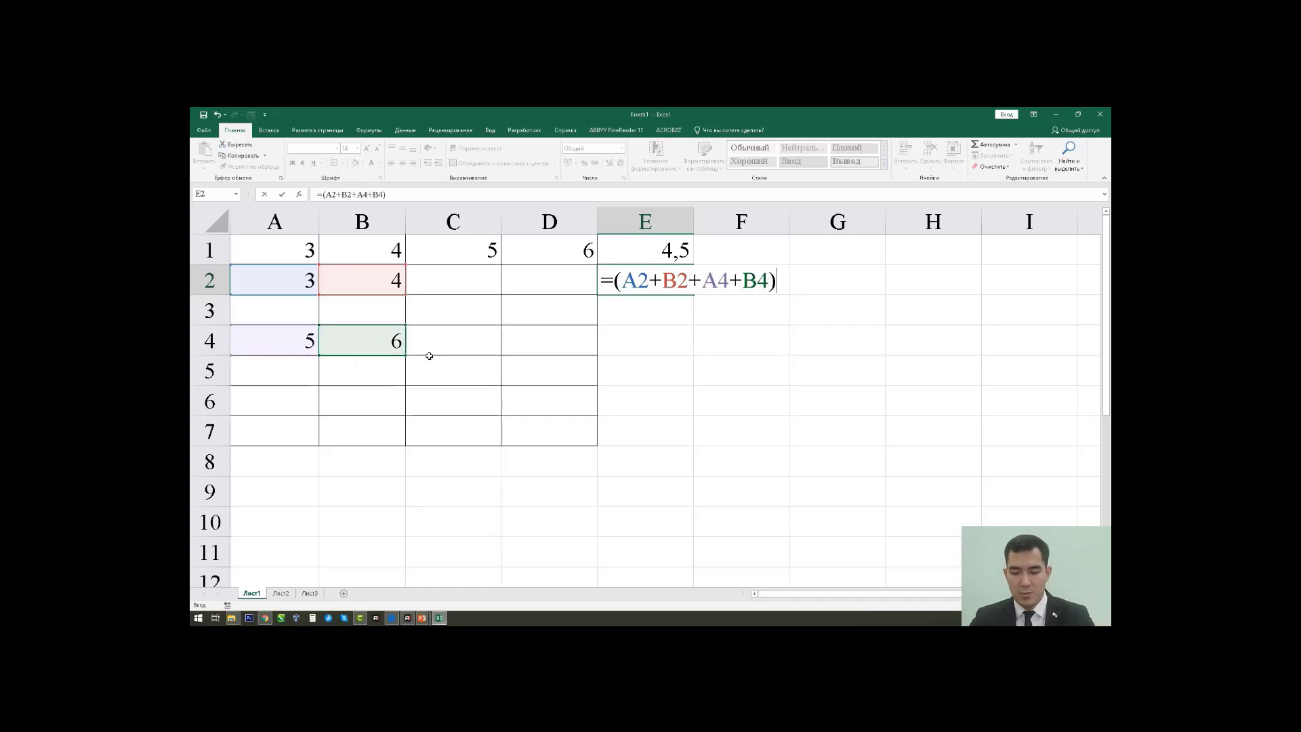
{"action": "type", "text": "/"}
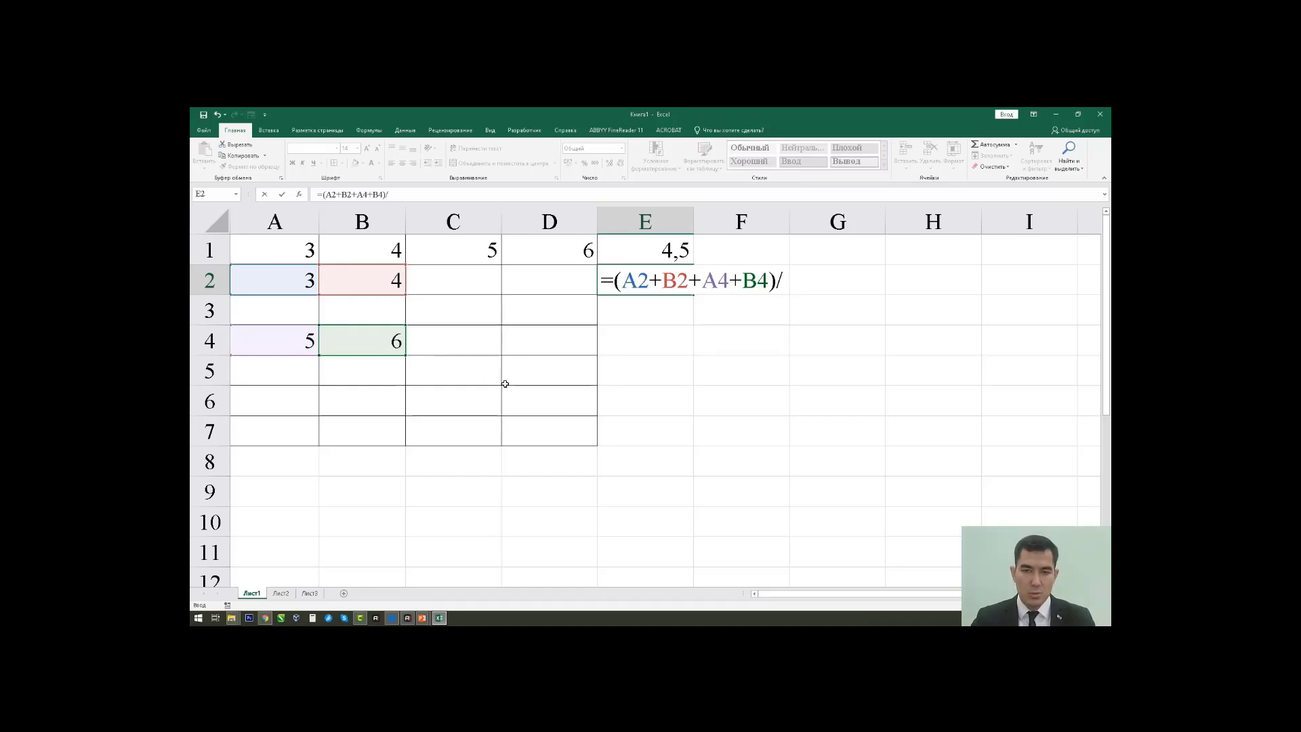
{"action": "type", "text": "4"}
{"action": "key", "text": "Return"}
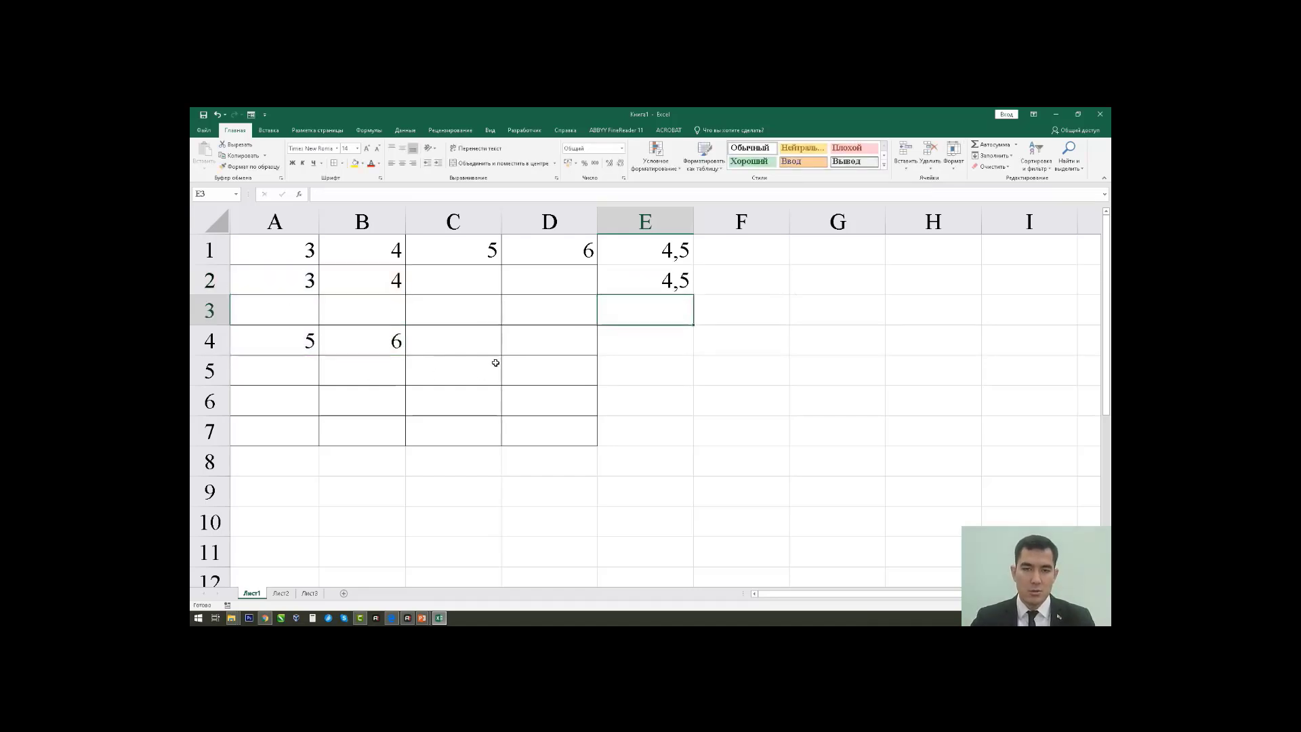
- Compare the manual average formula in E2 and its cell range with the averaged values in row 1
{"action": "left_click", "coordinate": [645, 278]}
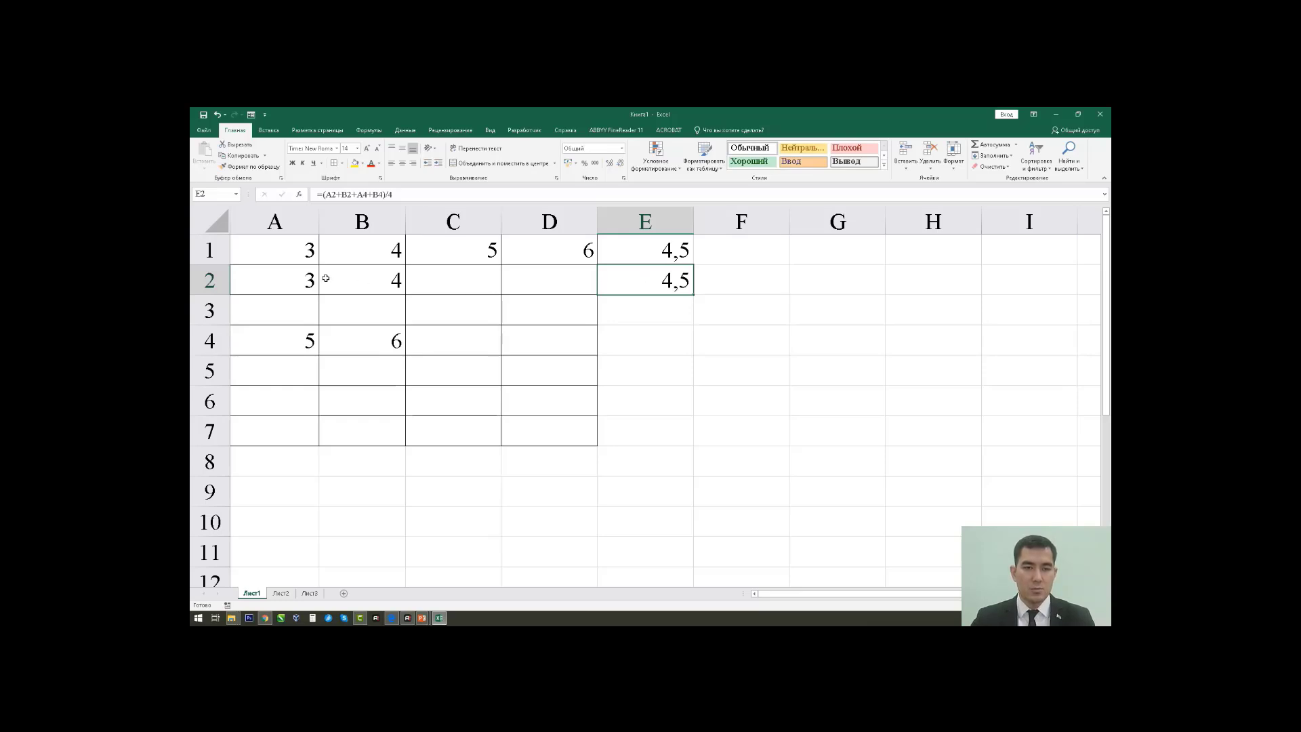
{"action": "left_click_drag", "start_coordinate": [639, 284], "coordinate": [232, 341]}
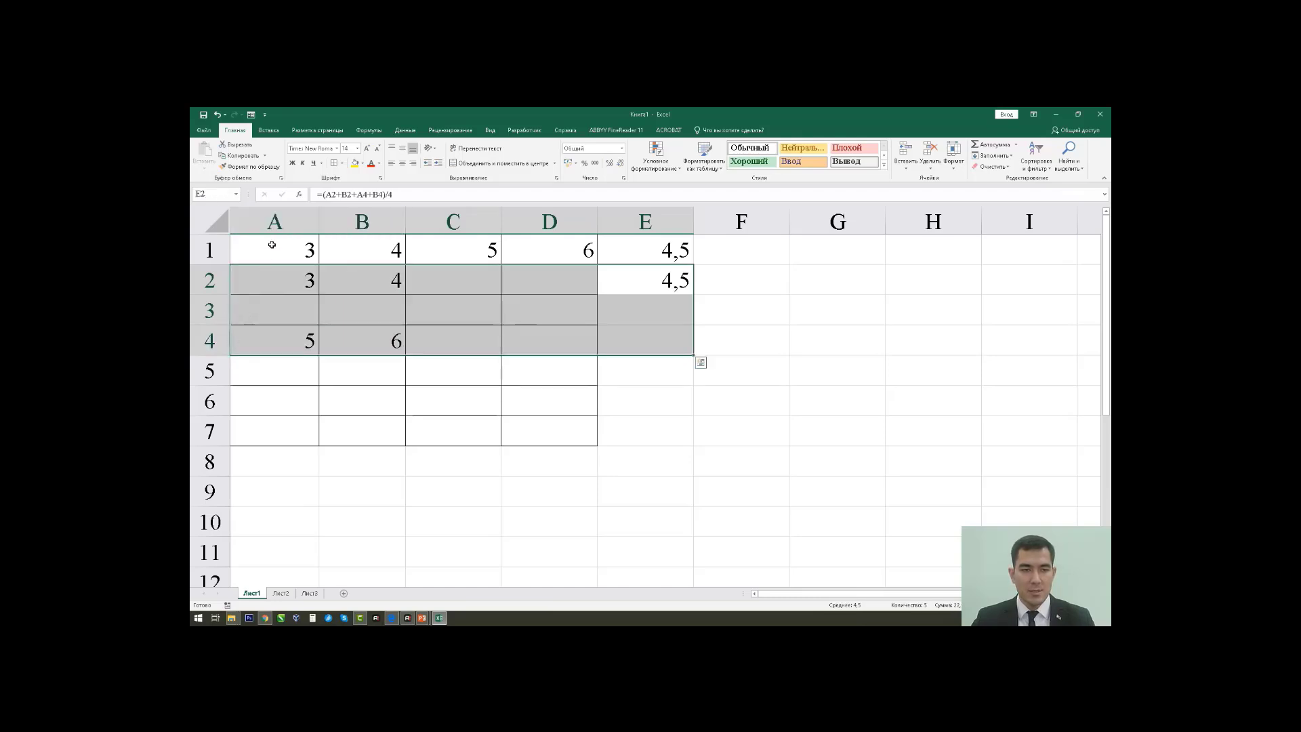
{"action": "left_click_drag", "start_coordinate": [604, 250], "coordinate": [664, 244]}
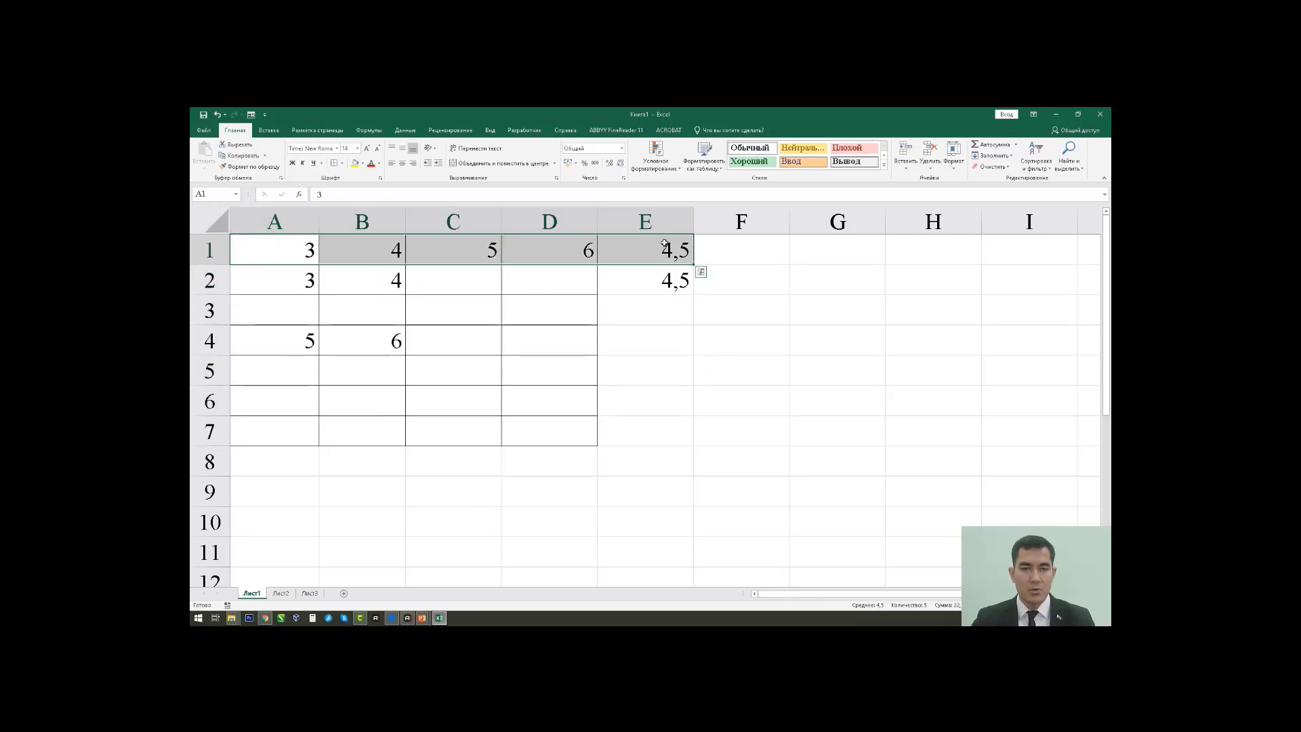
{"action": "left_click", "coordinate": [659, 256]}
- Clear the contents of cells A2:E4 and the average formula in E1
{"action": "left_click_drag", "start_coordinate": [645, 325], "coordinate": [229, 283]}
{"action": "key", "text": "Delete"}
{"action": "left_click", "coordinate": [656, 246]}
{"action": "key", "text": "Delete"}
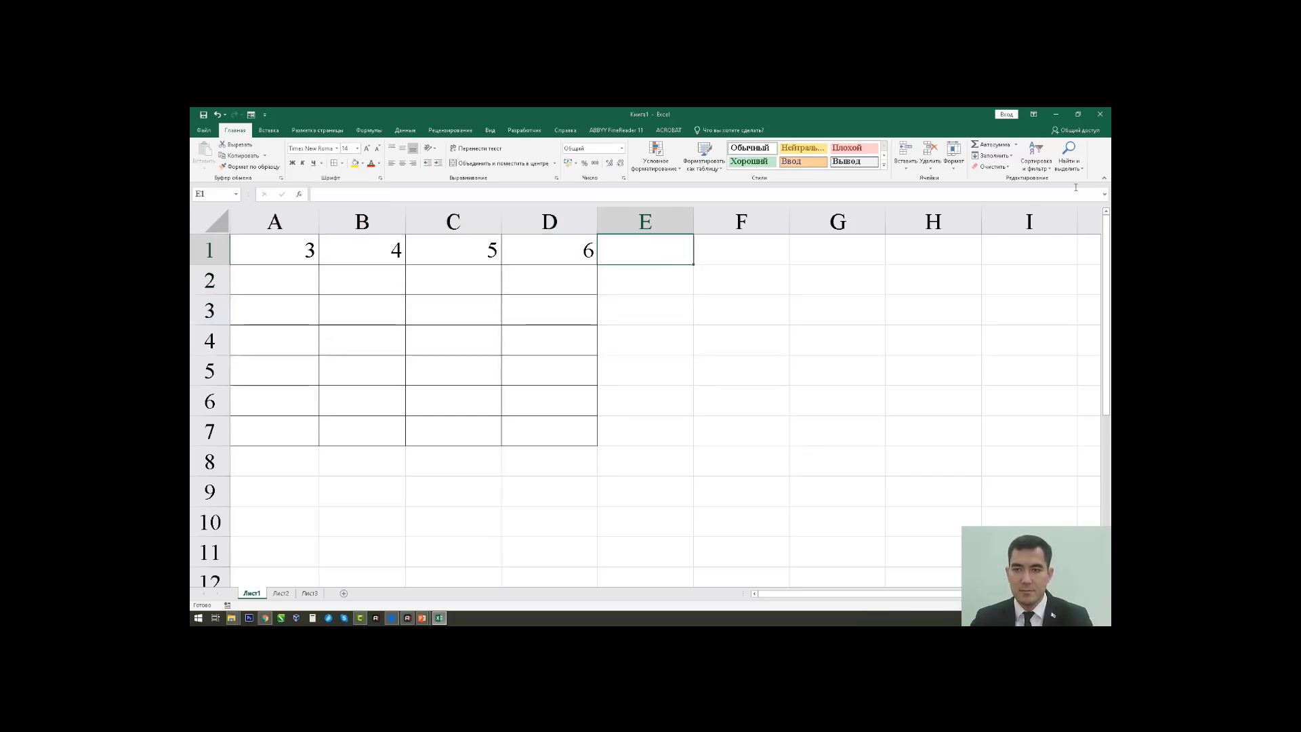
- Look over the available AutoSum functions and clear the values in A1:D1
{"action": "left_click", "coordinate": [1016, 144]}
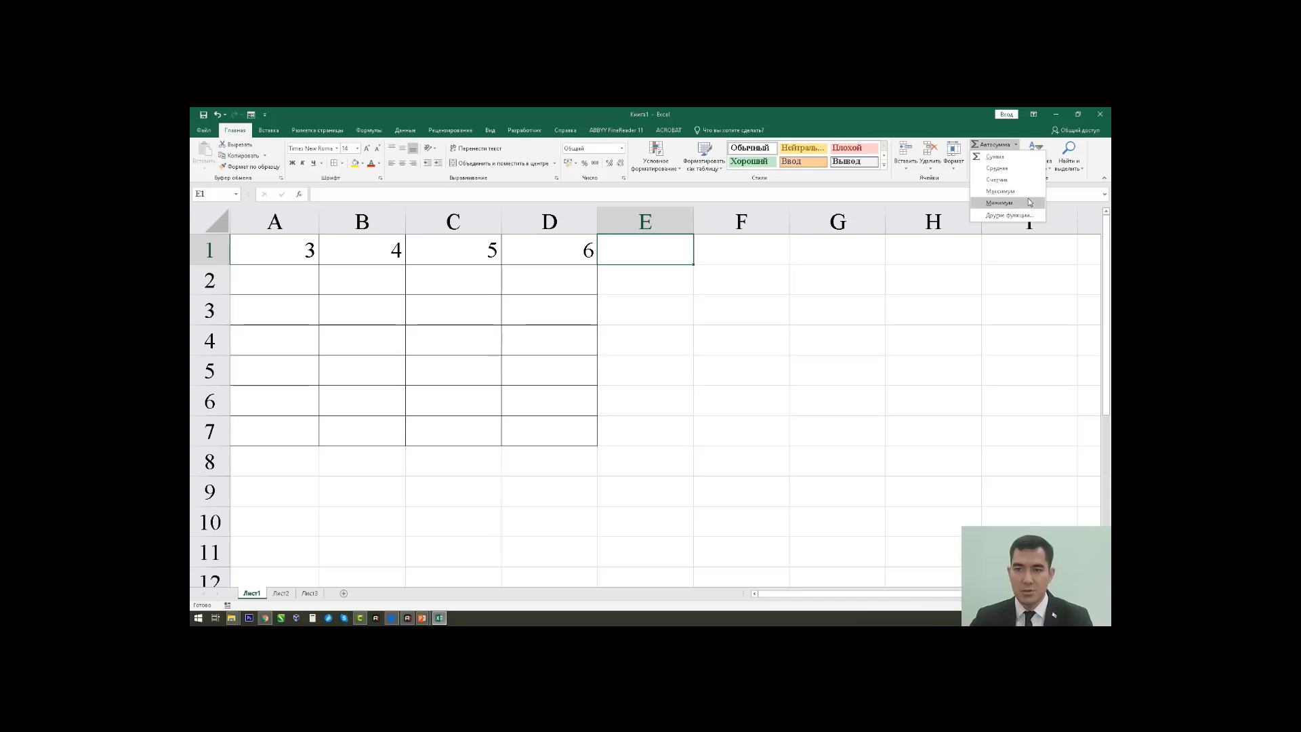
{"action": "left_click", "coordinate": [586, 290]}
{"action": "left_click_drag", "start_coordinate": [566, 260], "coordinate": [240, 258]}
{"action": "key", "text": "Delete"}
- Enter 1, A, 2 and 4 in cells A1 to A4
{"action": "left_click", "coordinate": [263, 256]}
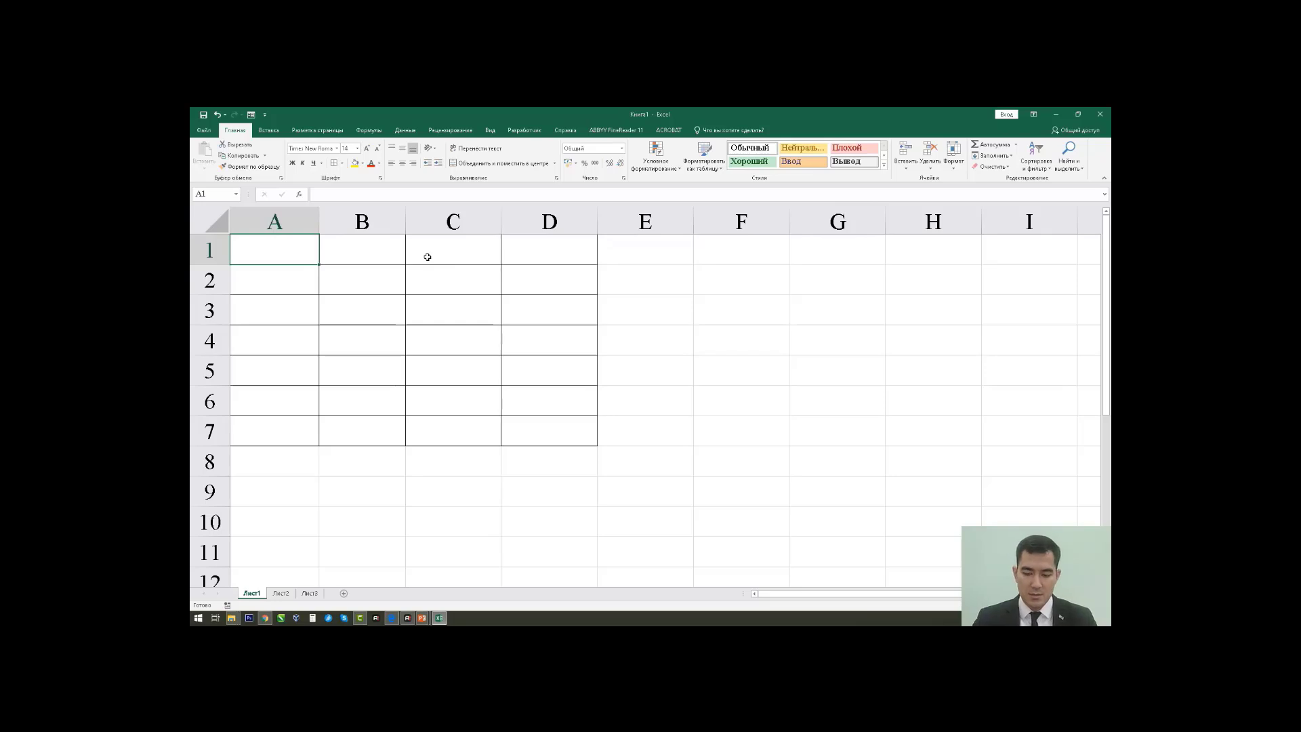
{"action": "type", "text": "1"}
{"action": "key", "text": "Return"}
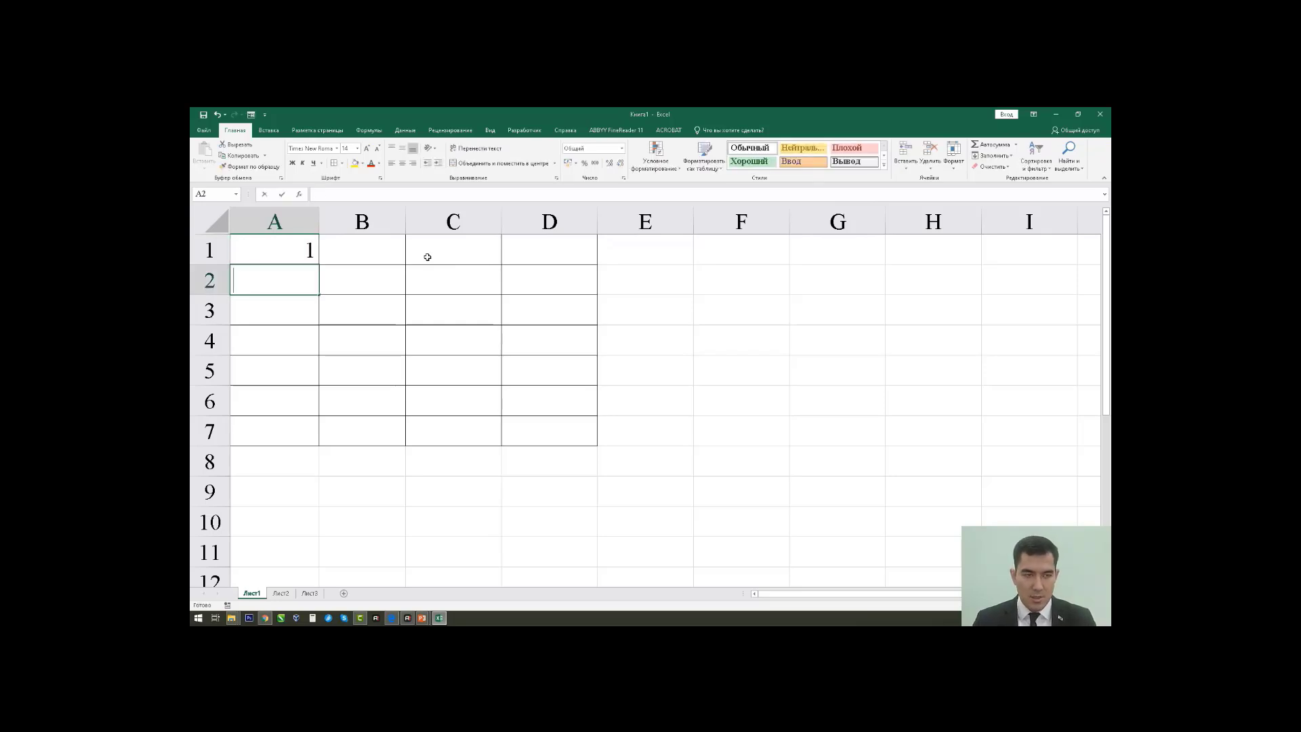
{"action": "type", "text": "A"}
{"action": "key", "text": "Return"}
{"action": "type", "text": "2"}
{"action": "key", "text": "Return"}
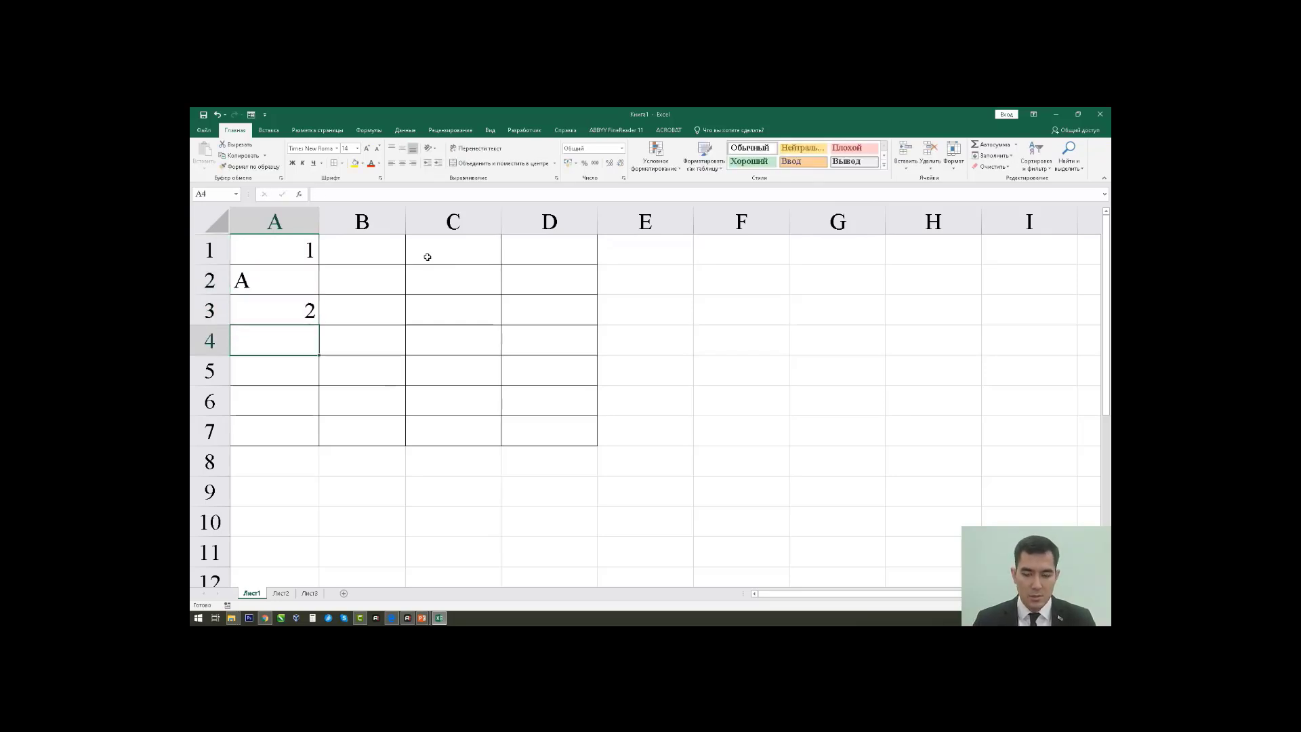
{"action": "type", "text": "4"}
{"action": "key", "text": "Return"}
- Count the numeric entries of A1:A4 in cell A5 with the AutoSum count function and inspect its formula
{"action": "mouse_move", "coordinate": [238, 234]}
{"action": "left_mouse_down"}
{"action": "mouse_move", "coordinate": [285, 261]}
{"action": "mouse_move", "coordinate": [301, 373]}
{"action": "left_mouse_up"}
{"action": "left_click", "coordinate": [1016, 145]}
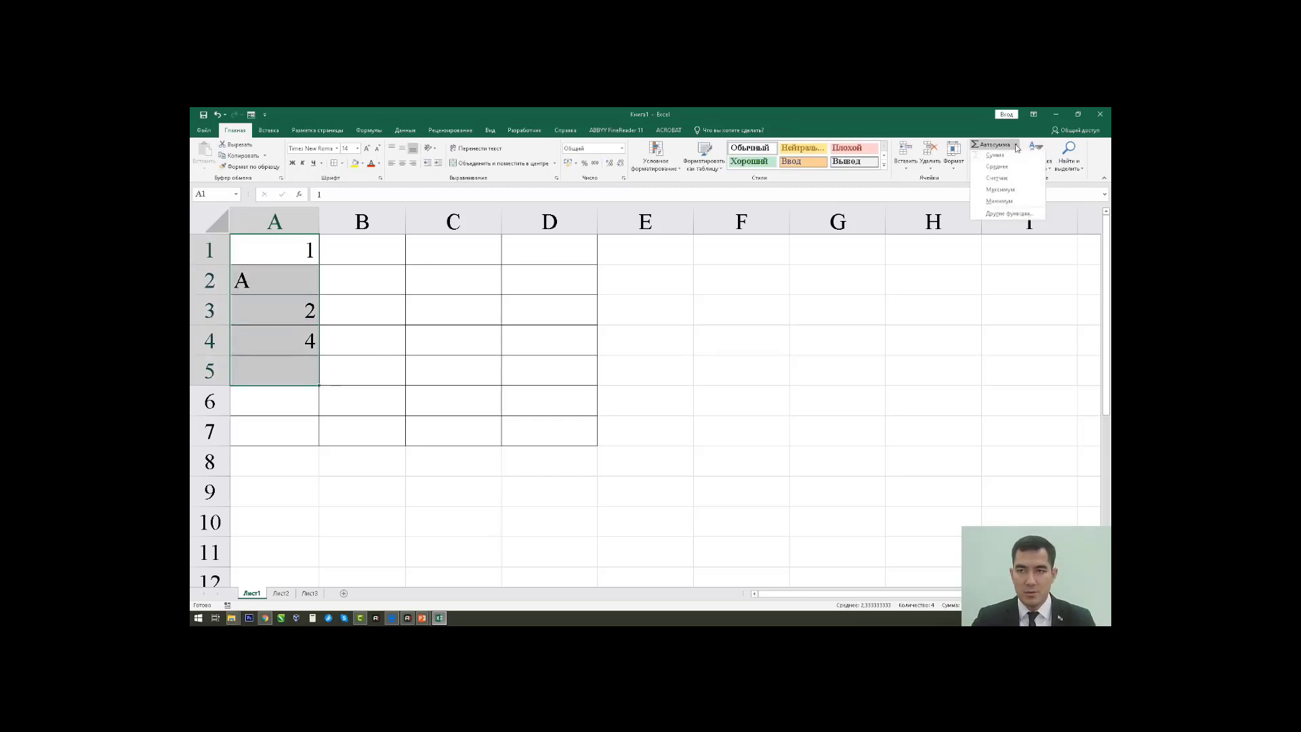
{"action": "left_click", "coordinate": [1021, 180]}
{"action": "left_click", "coordinate": [363, 372]}
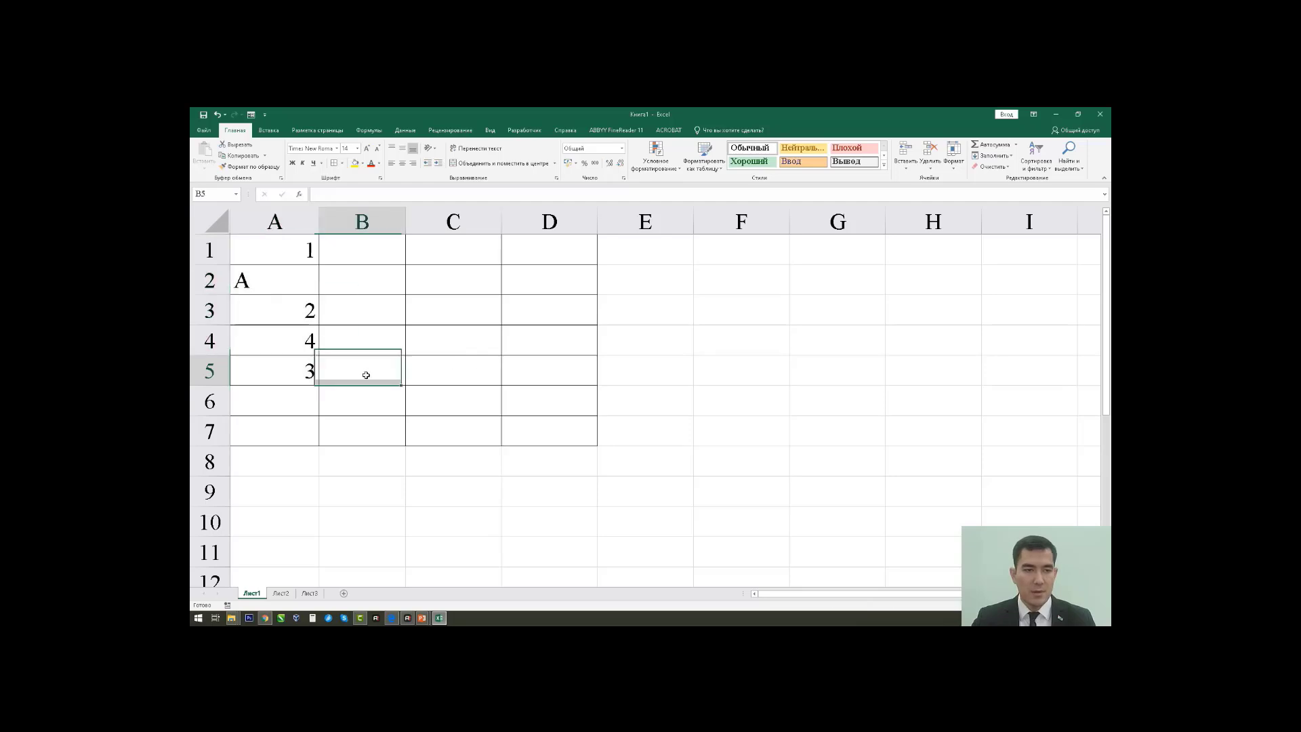
{"action": "left_click", "coordinate": [273, 372]}
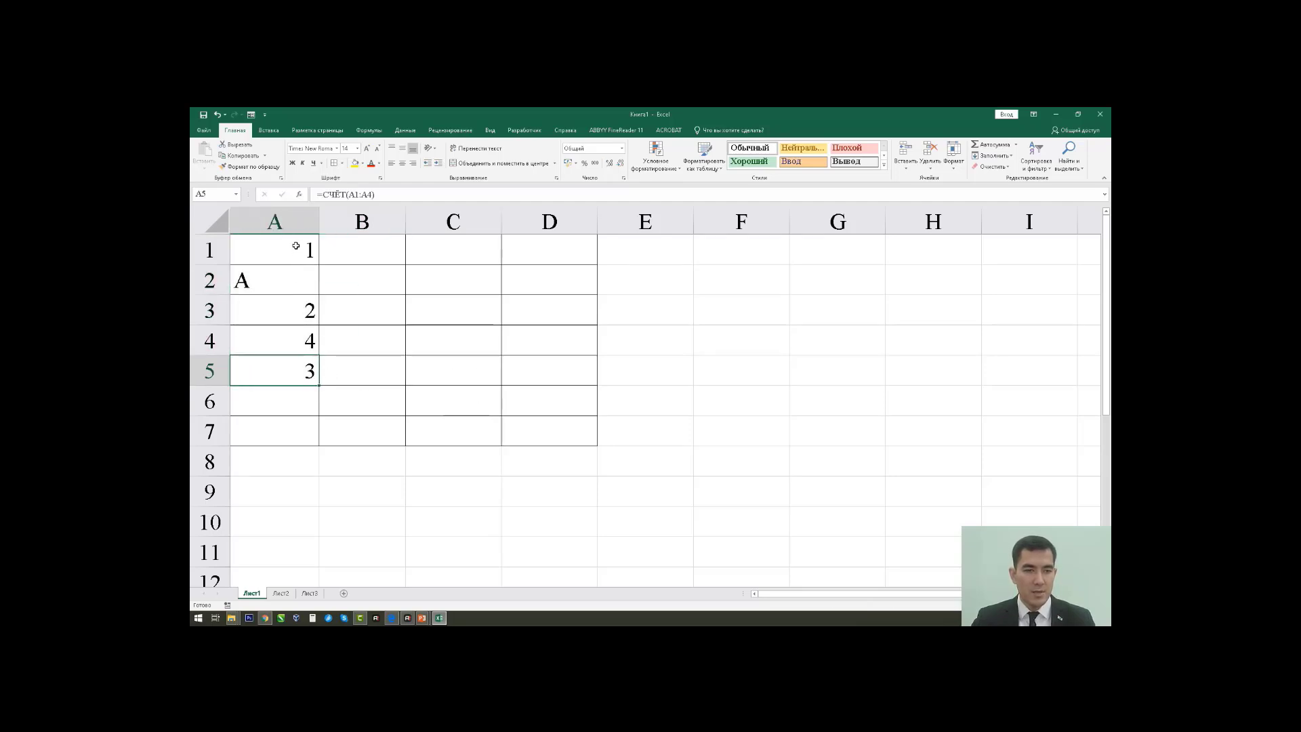
- Replace the number in cell A3 with the letter S
{"action": "left_click", "coordinate": [255, 280]}
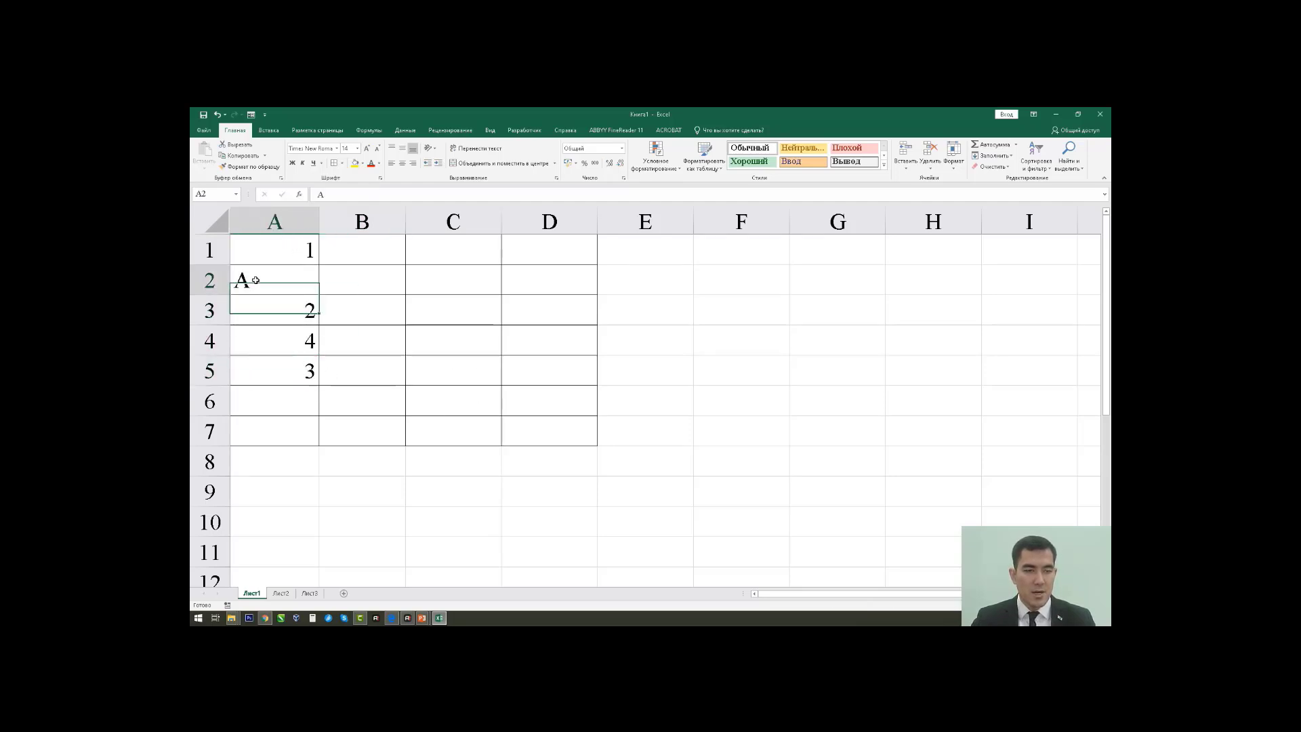
{"action": "left_click", "coordinate": [298, 309]}
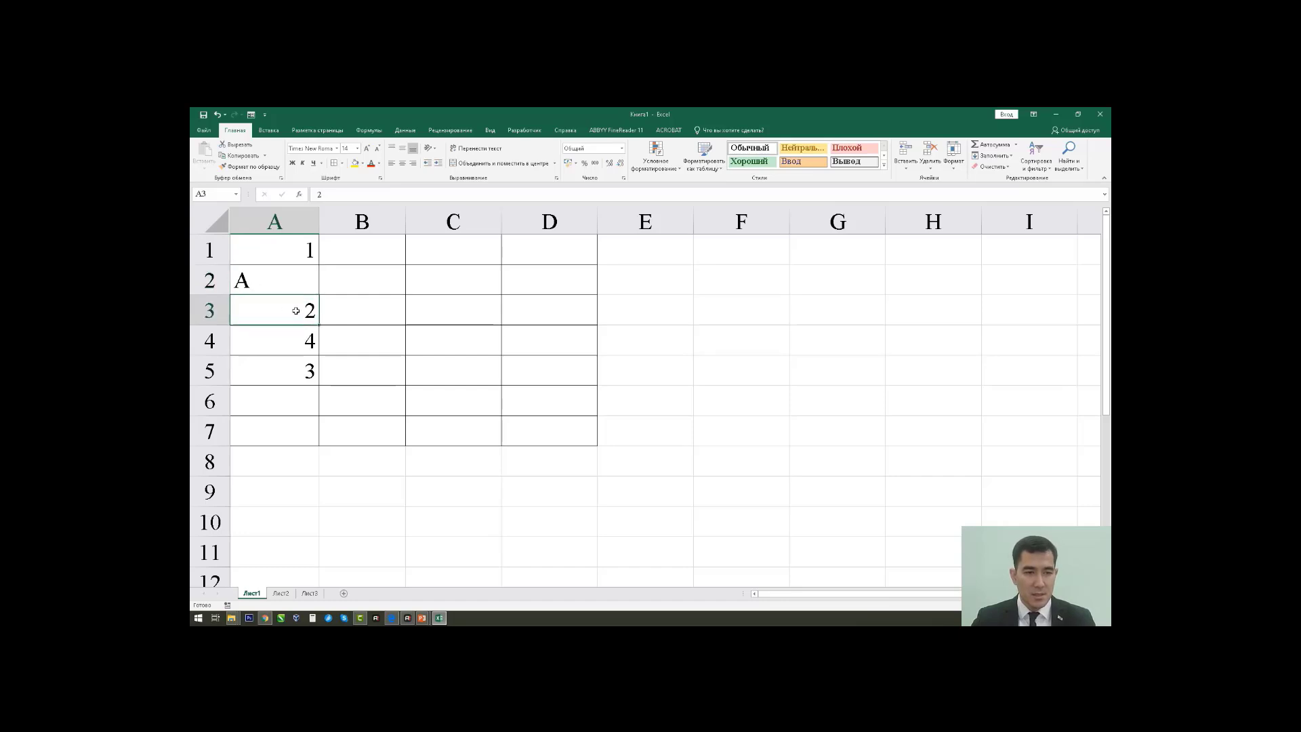
{"action": "type", "text": "S"}
{"action": "key", "text": "Return"}
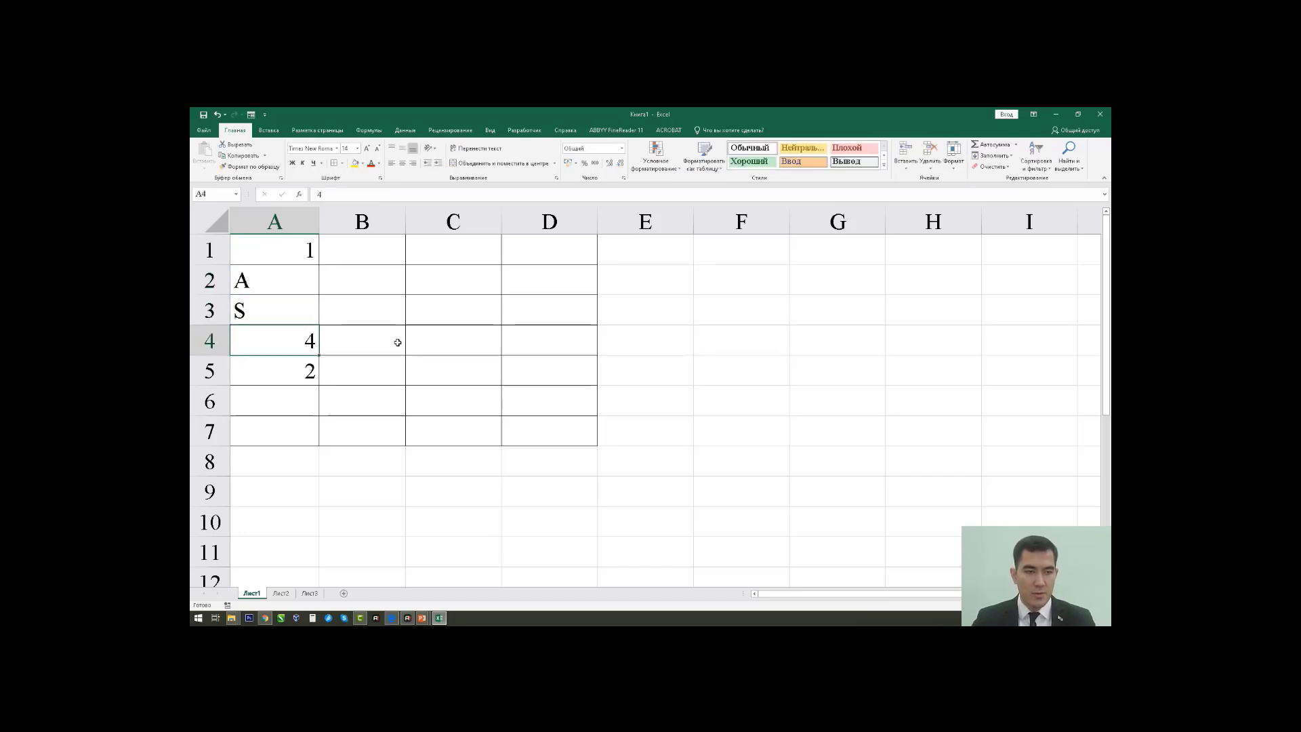
- Set cell A2 to 2 and A3 to 3, and check the count formula in A5 against A1:A4
{"action": "left_click", "coordinate": [261, 283]}
{"action": "type", "text": "2"}
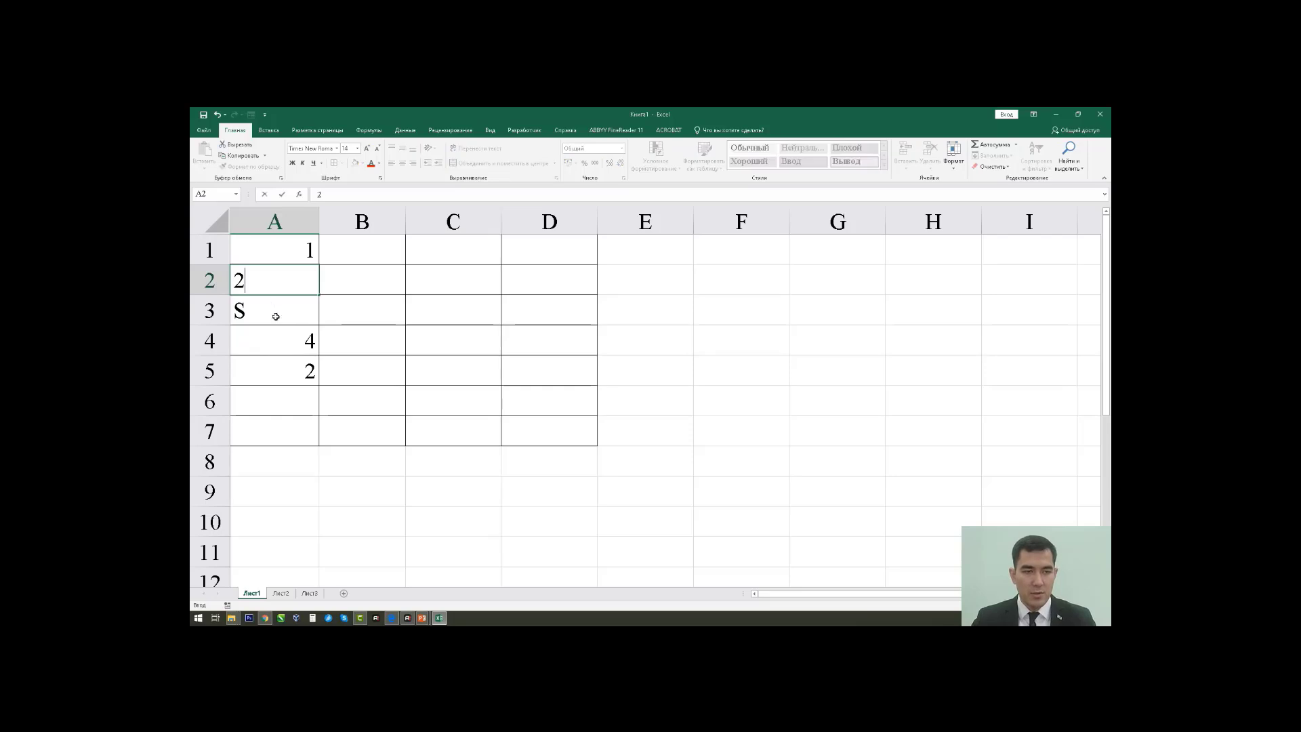
{"action": "key", "text": "Return"}
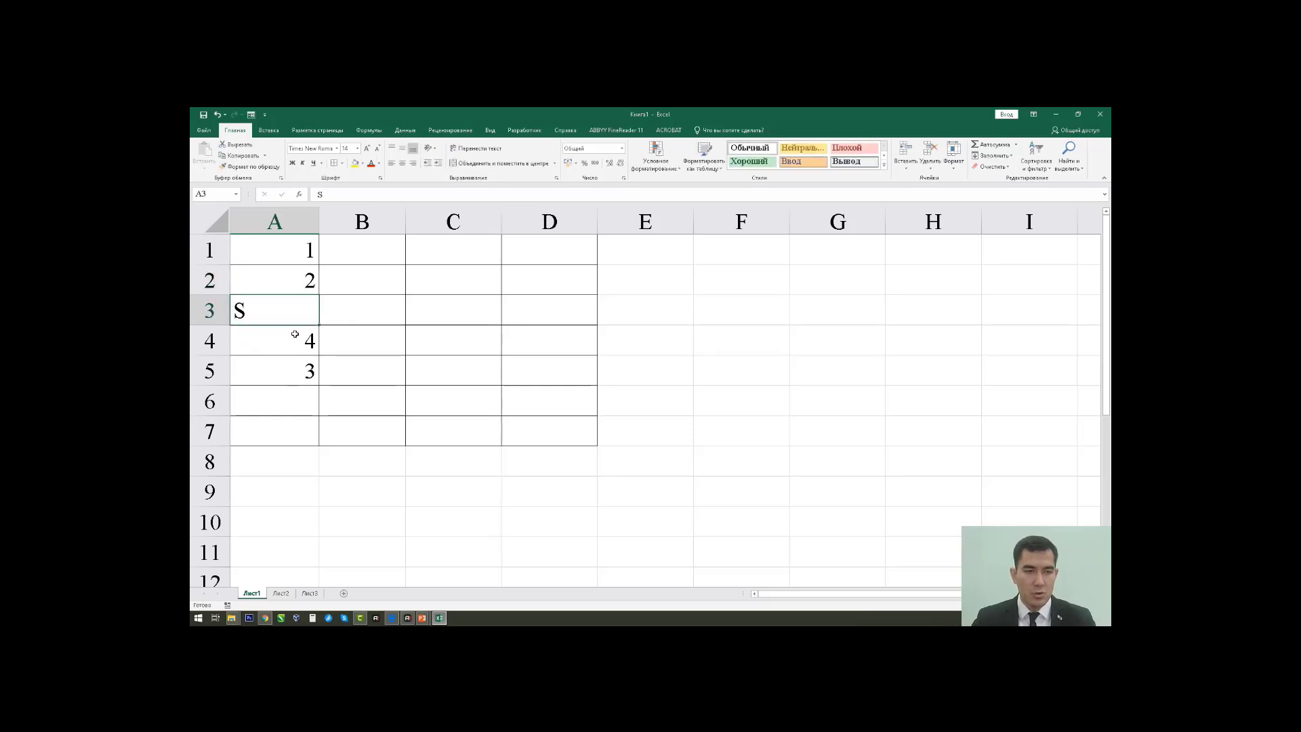
{"action": "type", "text": "3"}
{"action": "key", "text": "Return"}
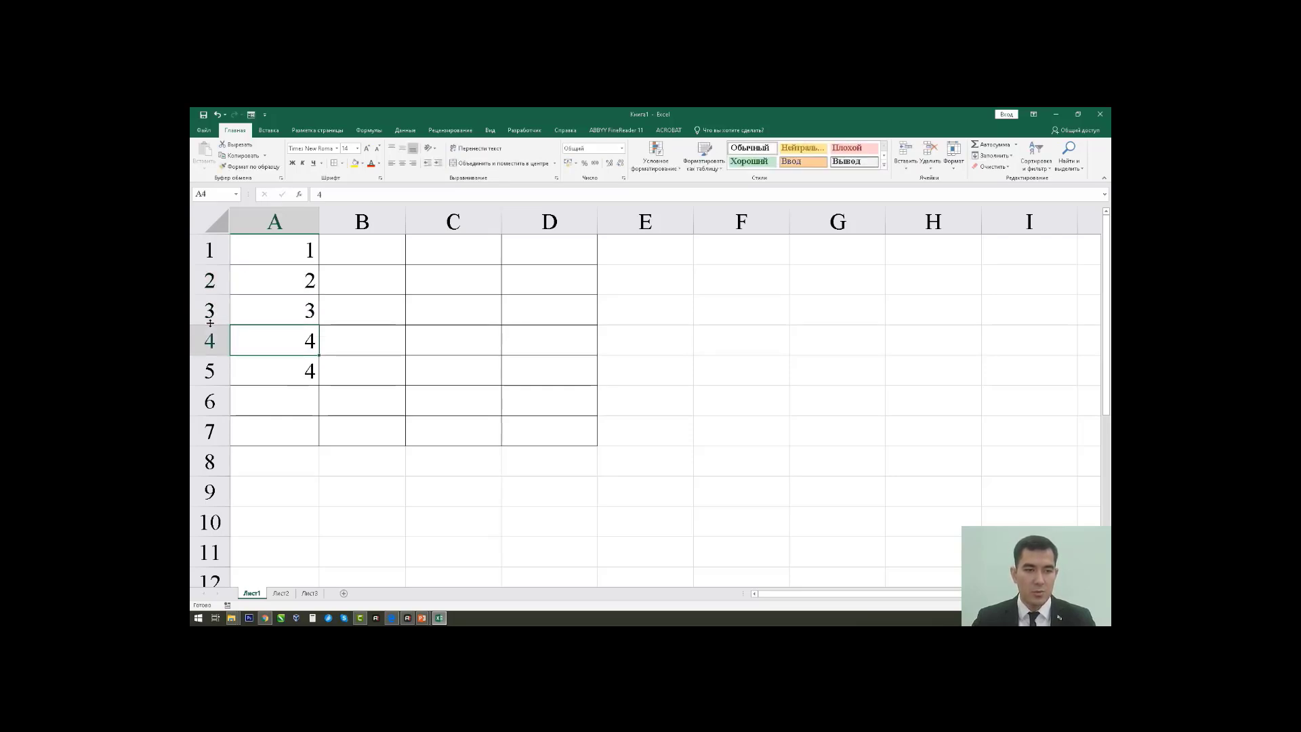
{"action": "left_click", "coordinate": [296, 374]}
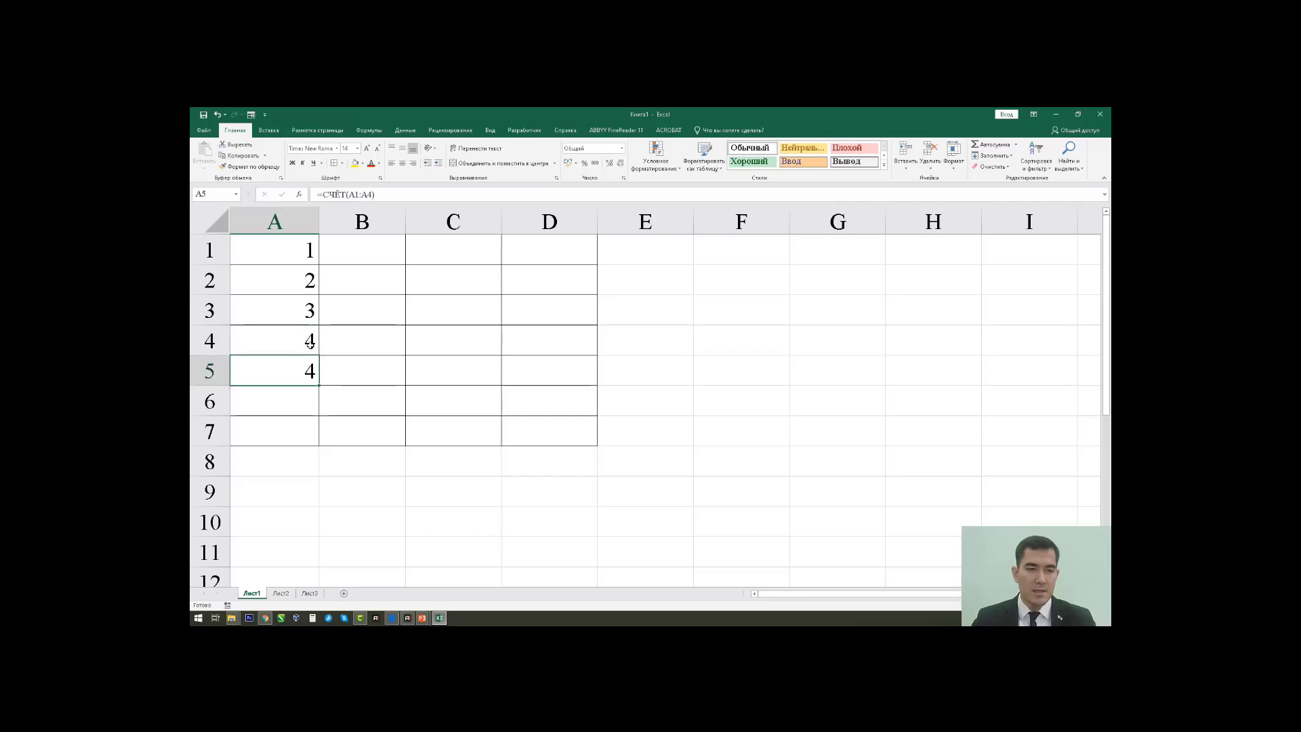
{"action": "left_click_drag", "start_coordinate": [310, 343], "coordinate": [298, 249]}
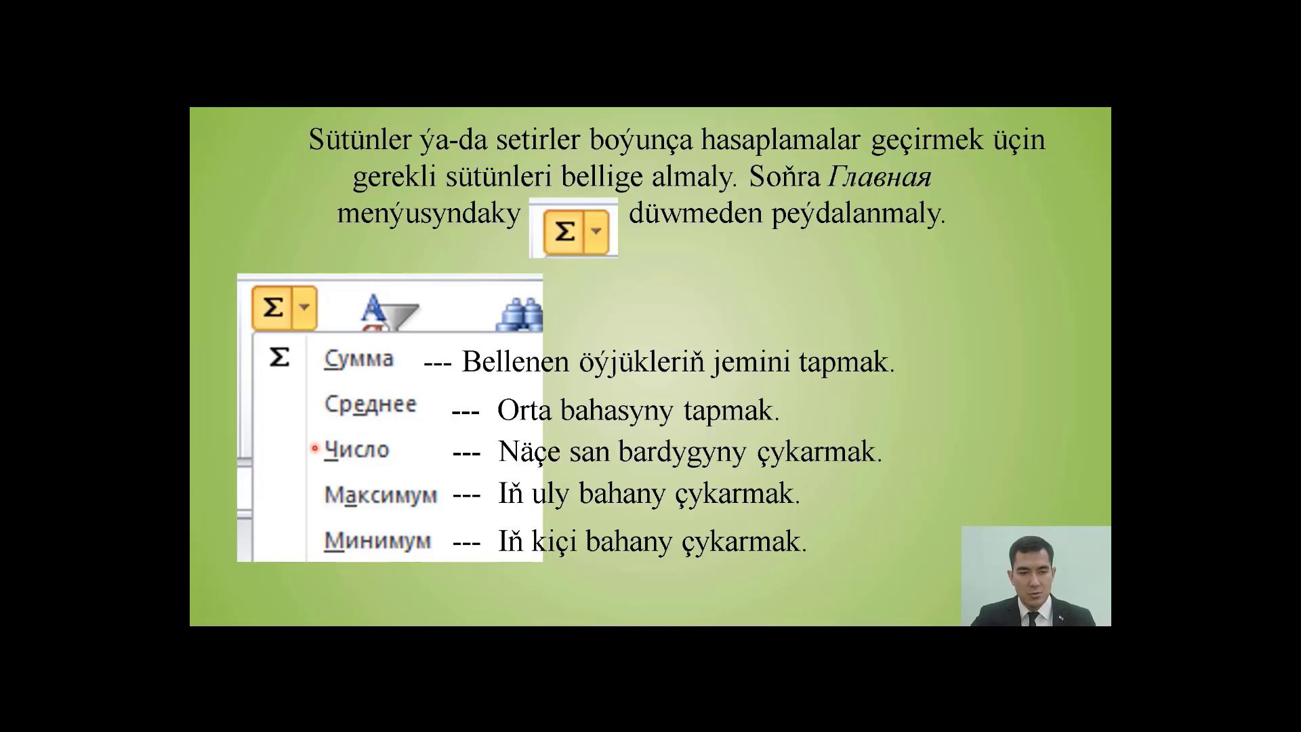
- Switch to Excel, calculate the maximum of A1:A5 in cell A6 with the AutoSum maximum function, and undo it
{"action": "key", "text": "alt+Tab"}
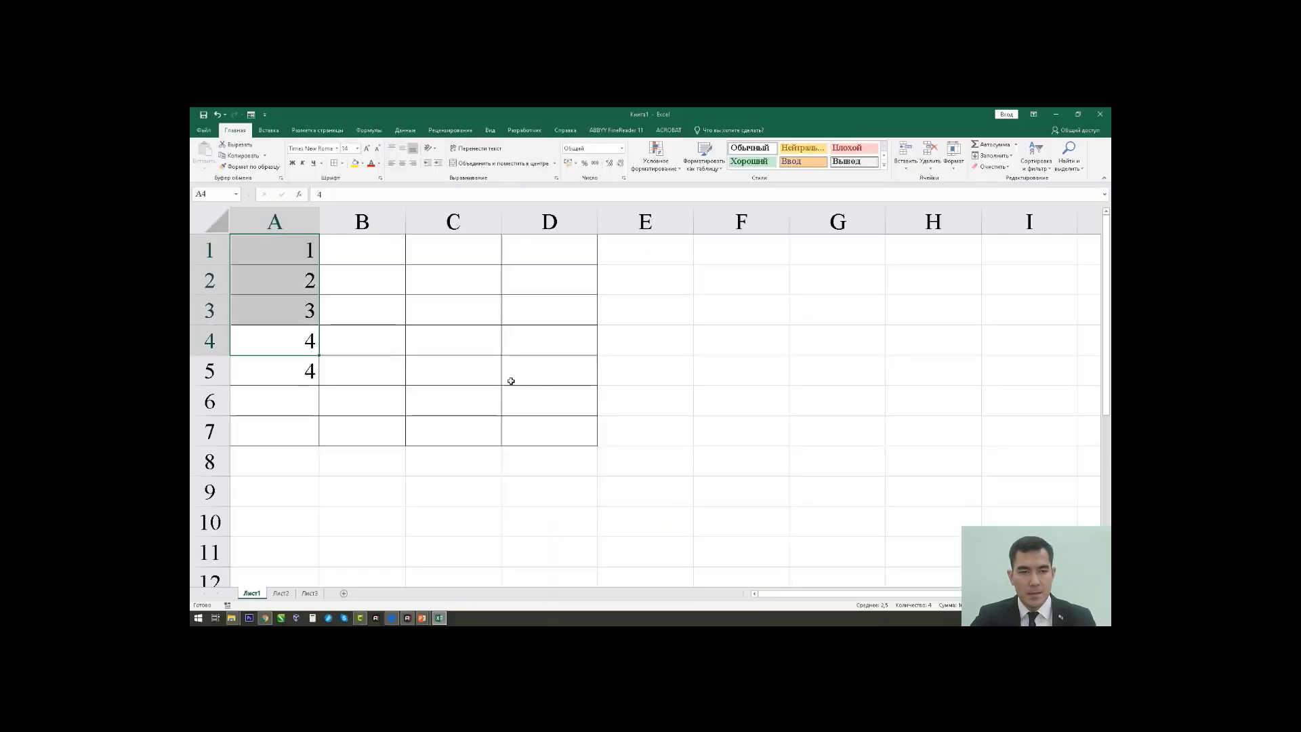
{"action": "left_click", "coordinate": [493, 375]}
{"action": "left_click_drag", "start_coordinate": [285, 248], "coordinate": [278, 369]}
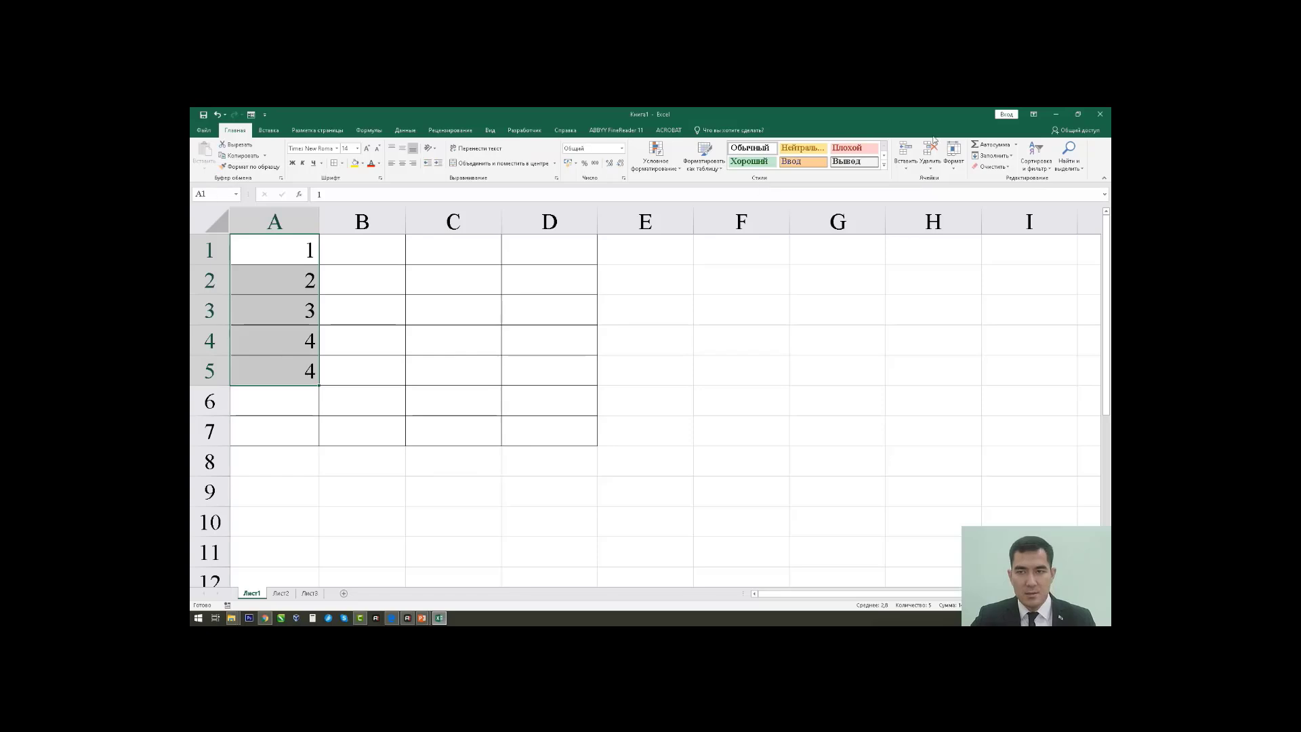
{"action": "left_click", "coordinate": [1016, 145]}
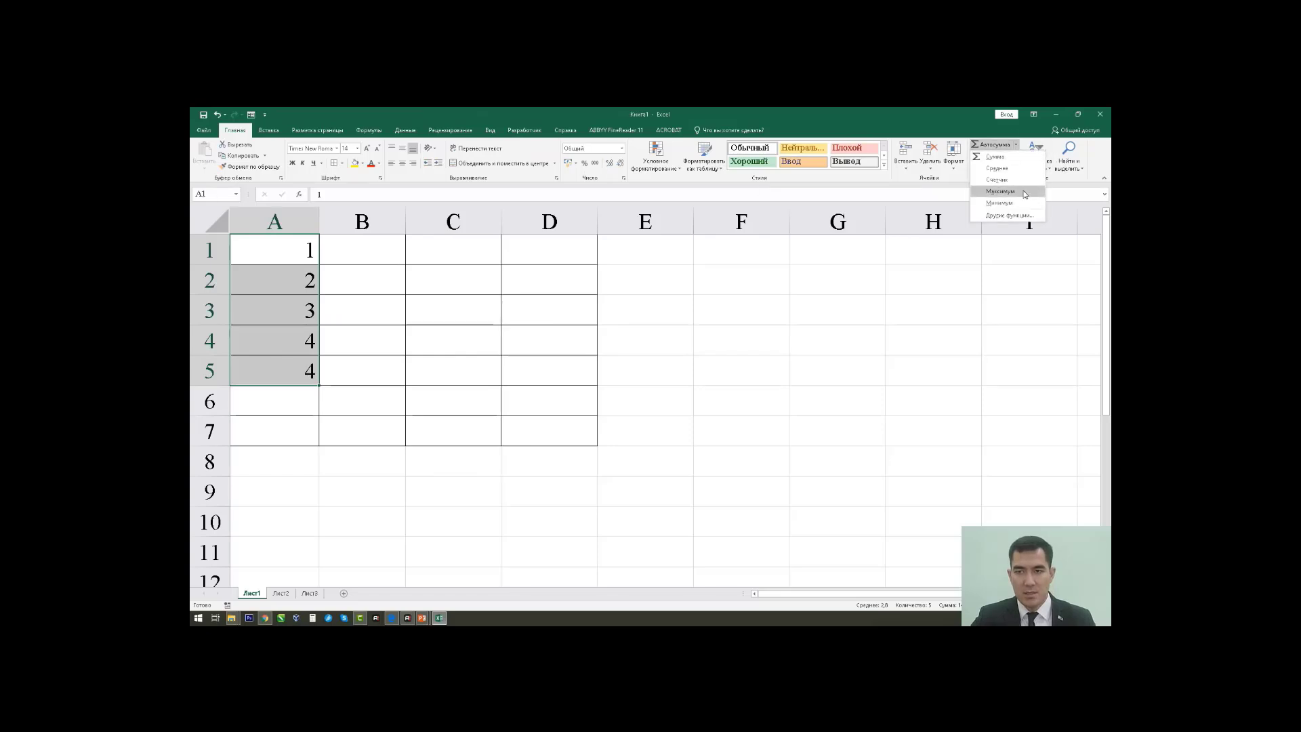
{"action": "left_click", "coordinate": [1000, 189]}
{"action": "left_click", "coordinate": [314, 406]}
{"action": "key", "text": "ctrl+z"}
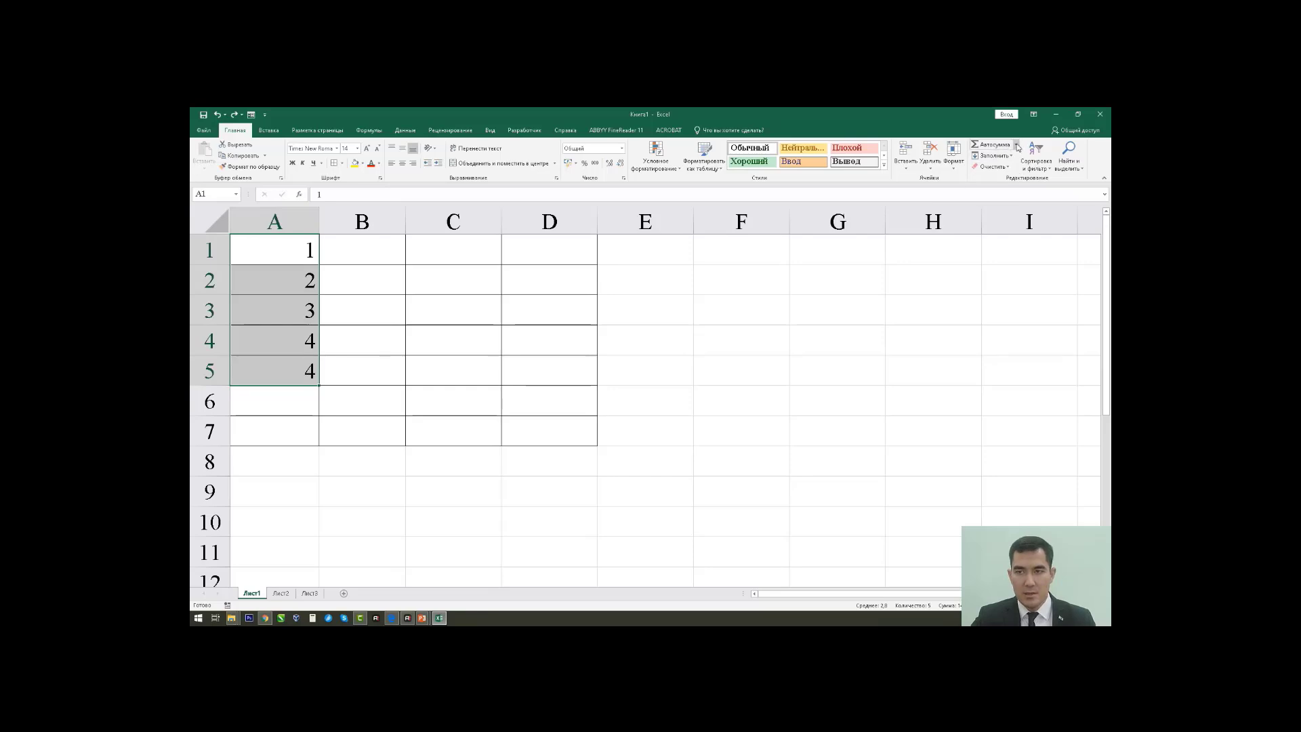
- Calculate the minimum of A1:A5 in cell A6 with the AutoSum minimum function, check its formula, and undo it
{"action": "left_click", "coordinate": [1015, 144]}
{"action": "left_click", "coordinate": [1011, 201]}
{"action": "left_click", "coordinate": [298, 396]}
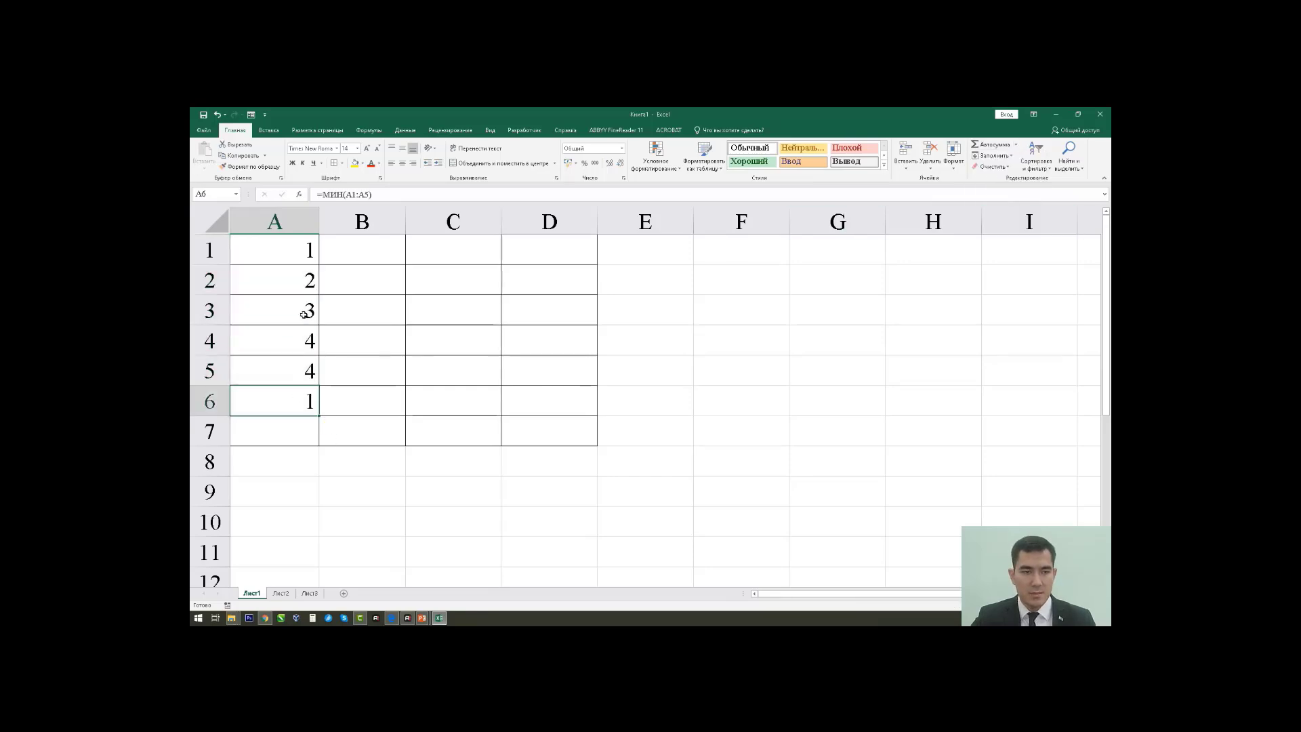
{"action": "key", "text": "ctrl+z"}
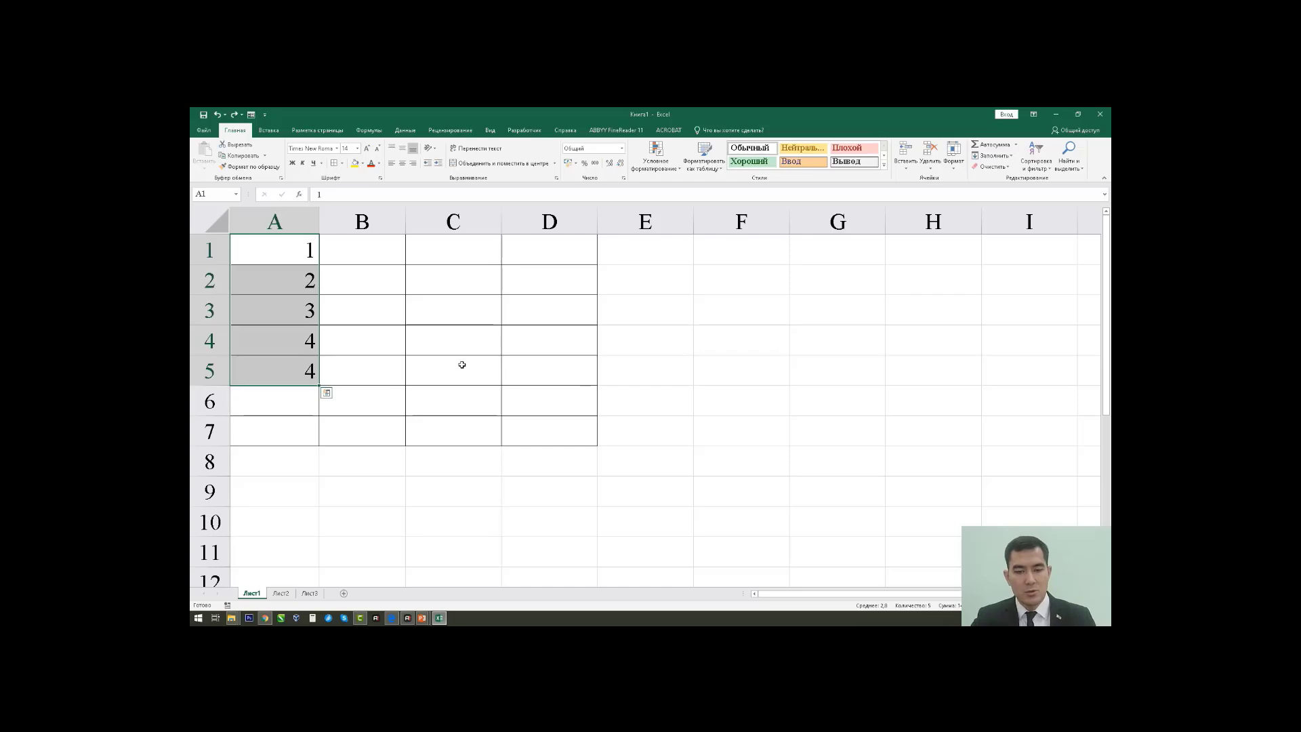
- Clear the contents of cells A1 to A5
{"action": "key", "text": "Delete"}
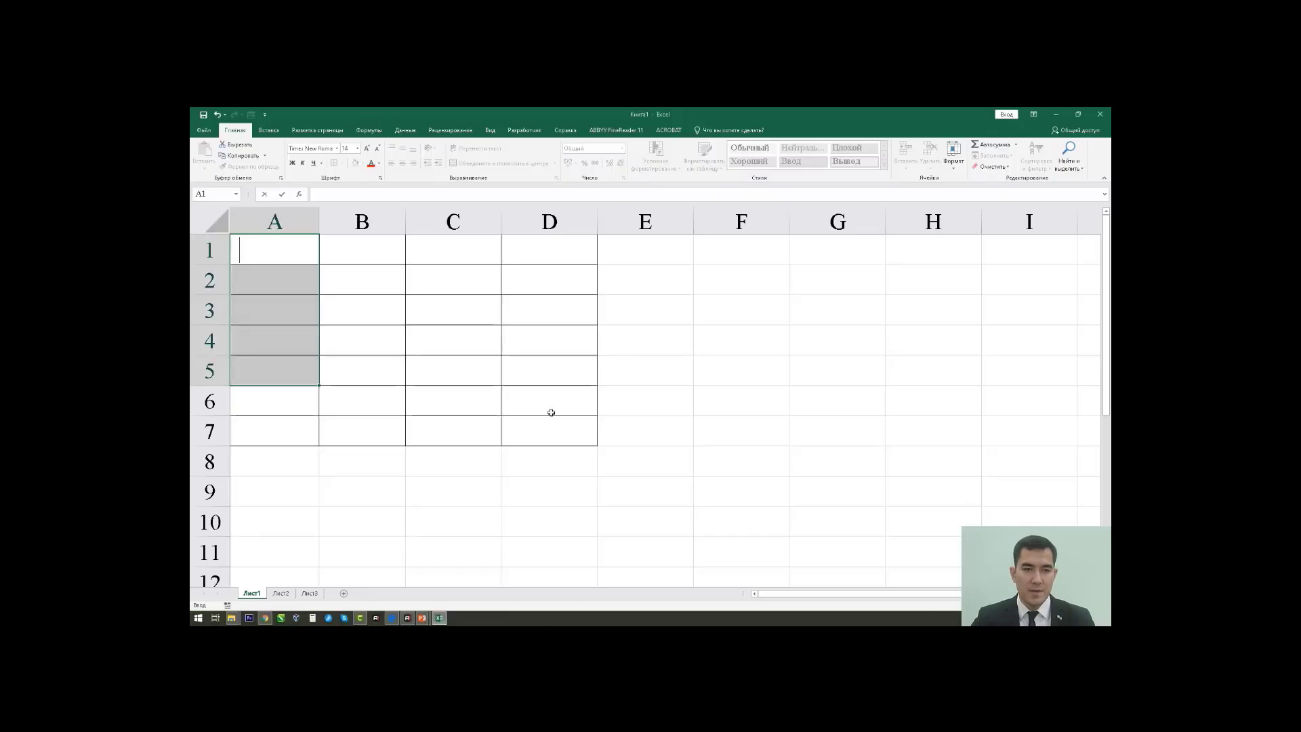
{"action": "left_click", "coordinate": [453, 369]}
- Merge and center cells A1:D1 and enter sample text starting with SRGEHTERTH in the merged cell
{"action": "left_click_drag", "start_coordinate": [283, 246], "coordinate": [537, 248]}
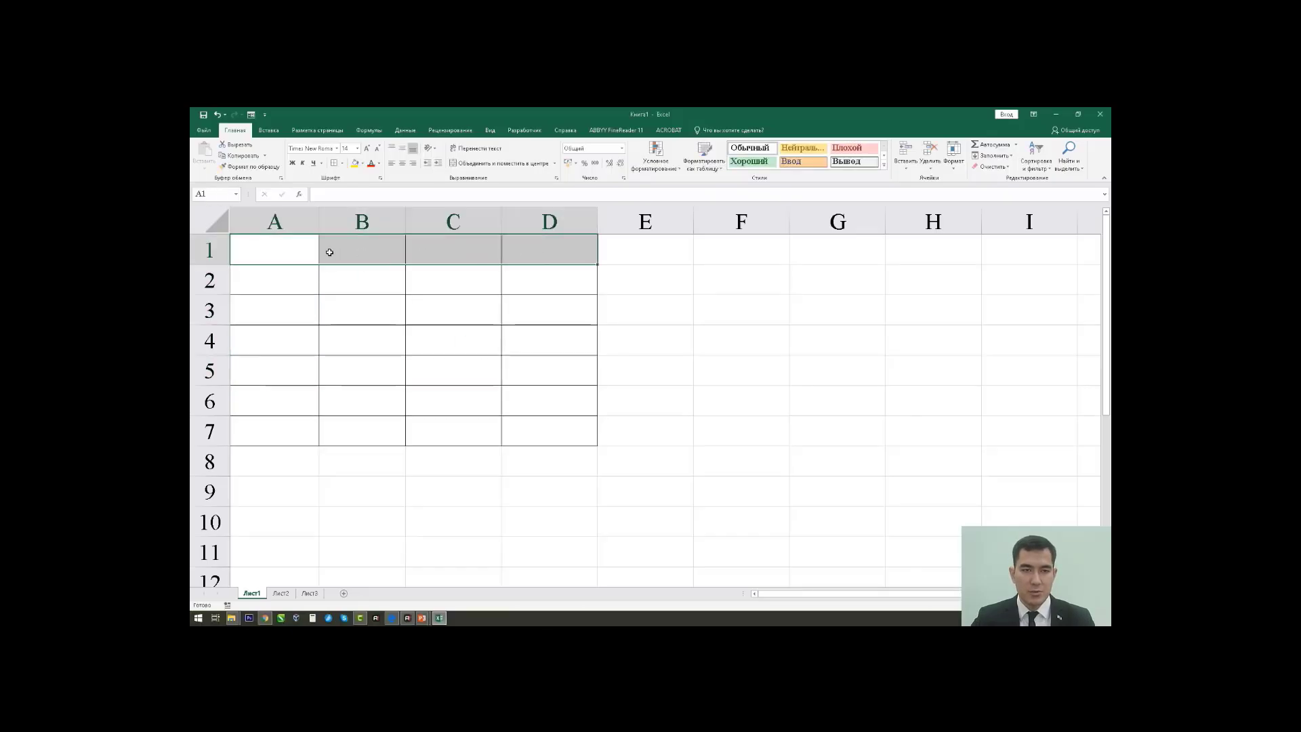
{"action": "left_click", "coordinate": [488, 165]}
{"action": "type", "text": "SRGEHTERTHRTHRTHRTH"}
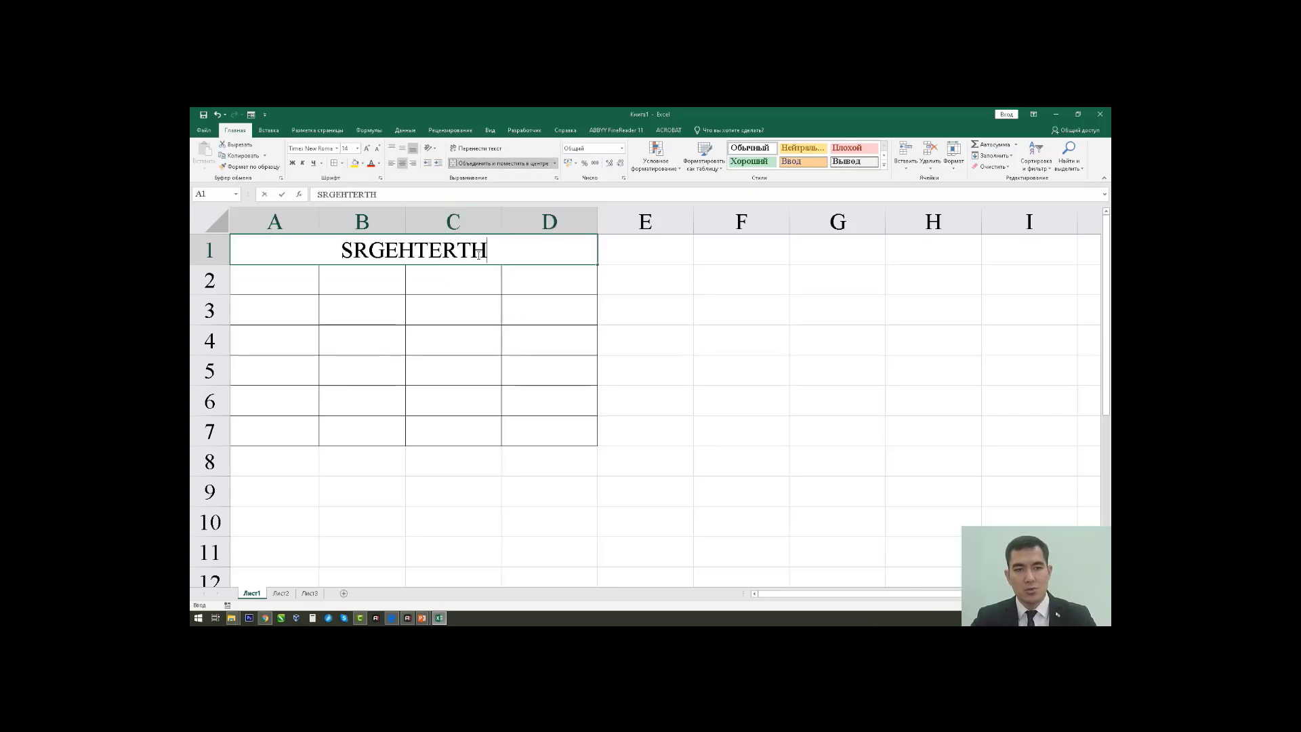